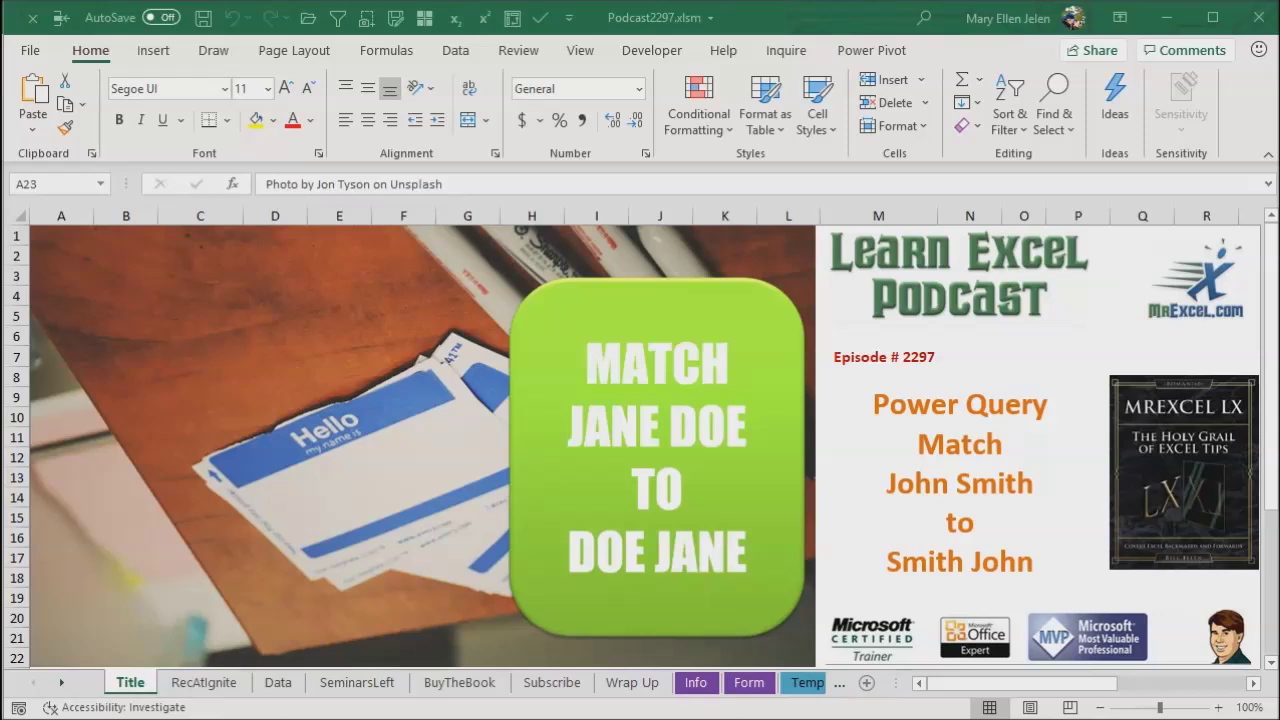
# Go to the RecAtIgnite sheet with the 'Recorded at Ignite 2019' title slide.
pyautogui.click(205, 683)
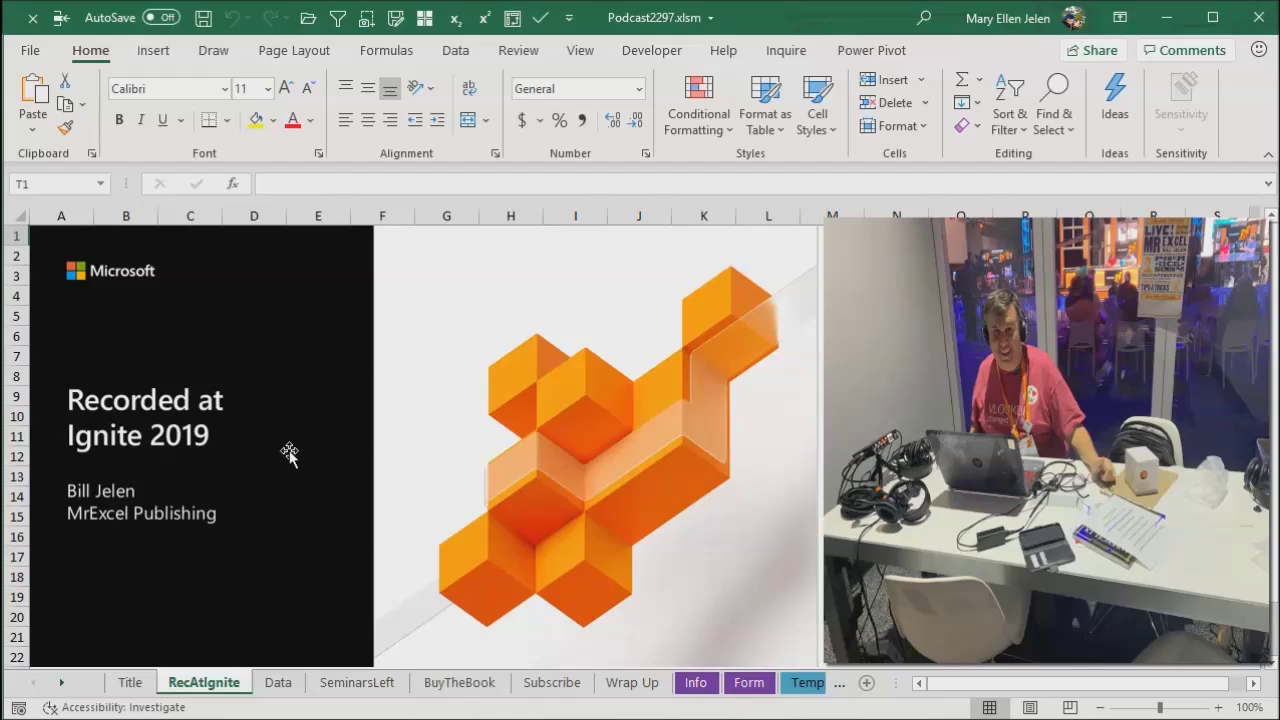
# Open the Data sheet and select a cell in the first name list.
pyautogui.click(285, 683)
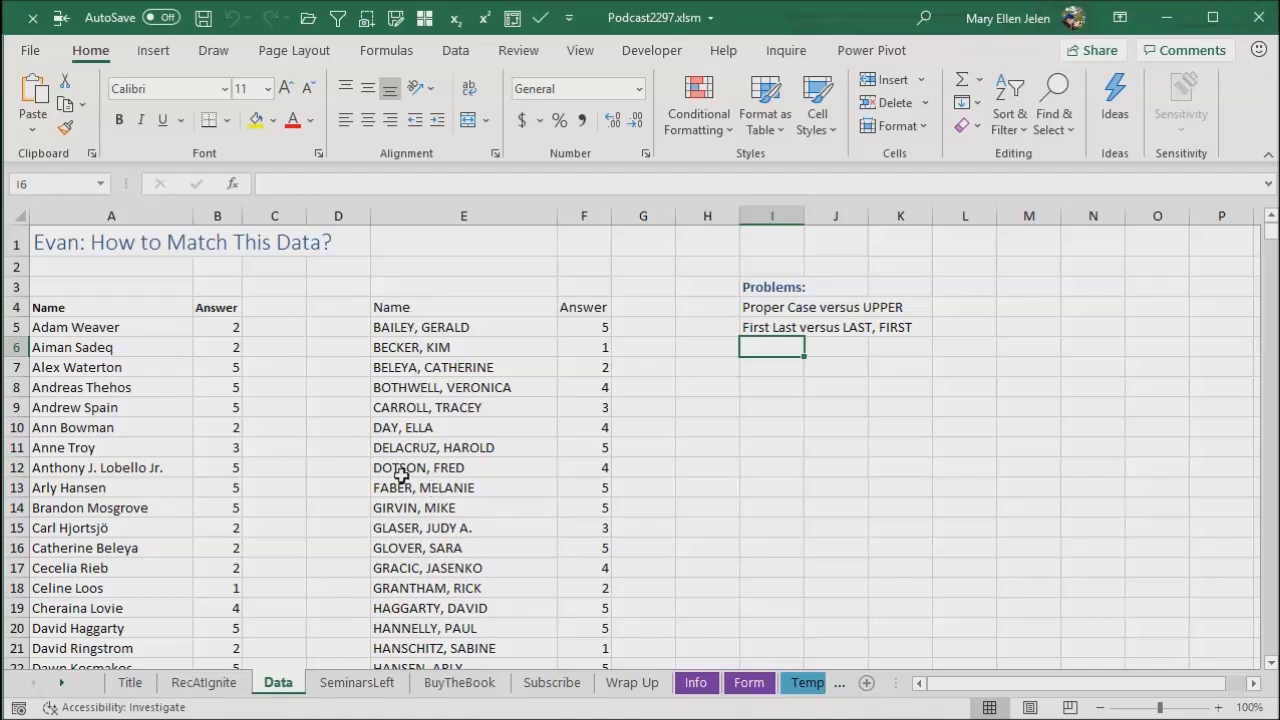
pyautogui.click(102, 328)
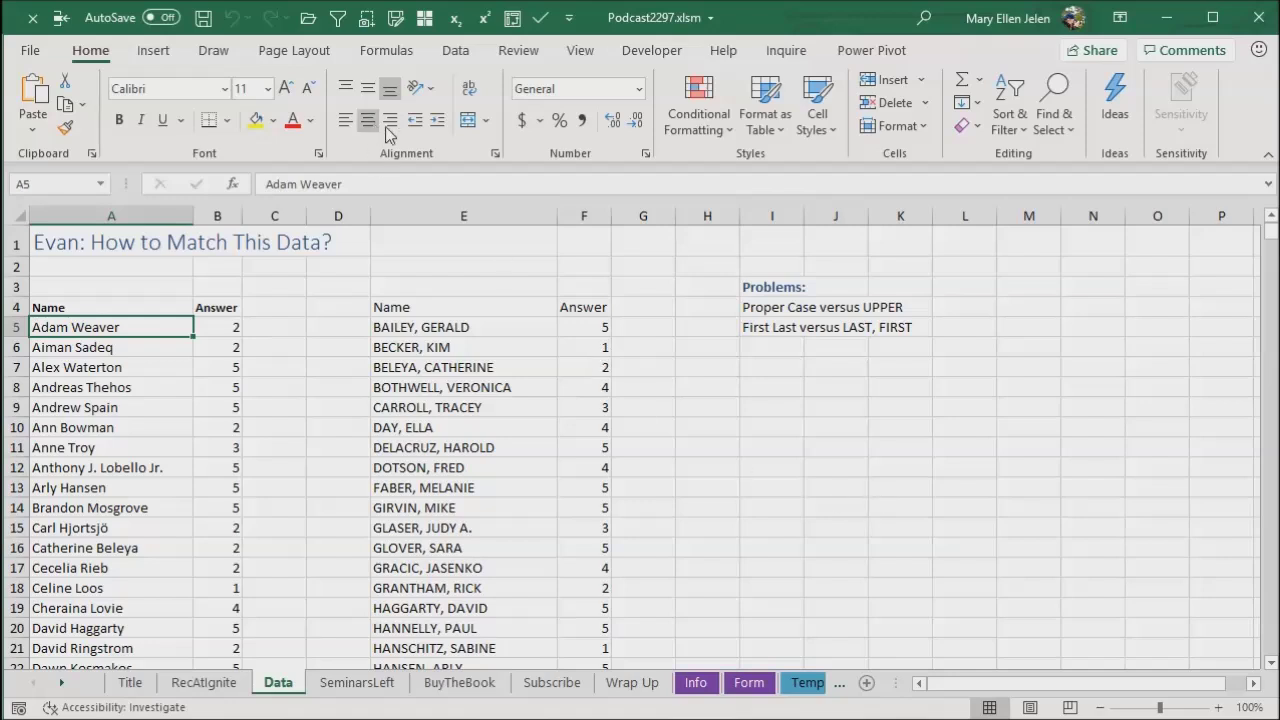
# Convert the first name list into a table named LeftTable.
pyautogui.hotkey('ctrl', 't')
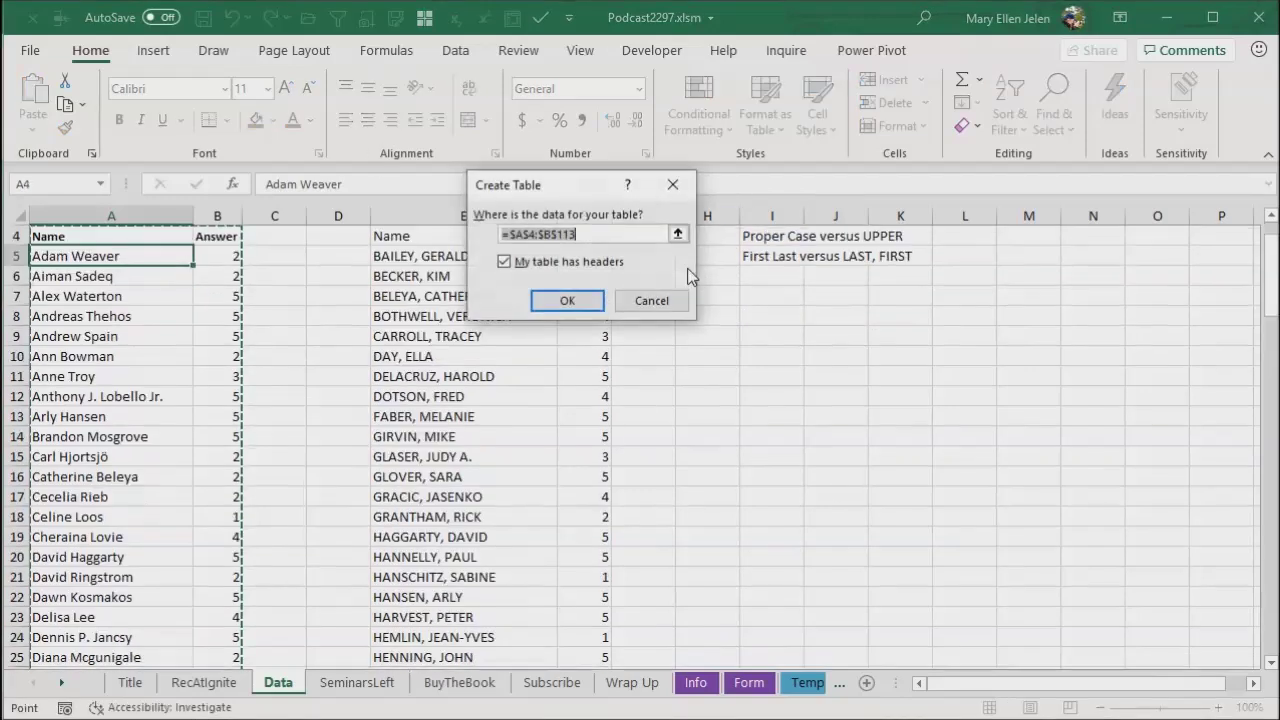
pyautogui.click(567, 298)
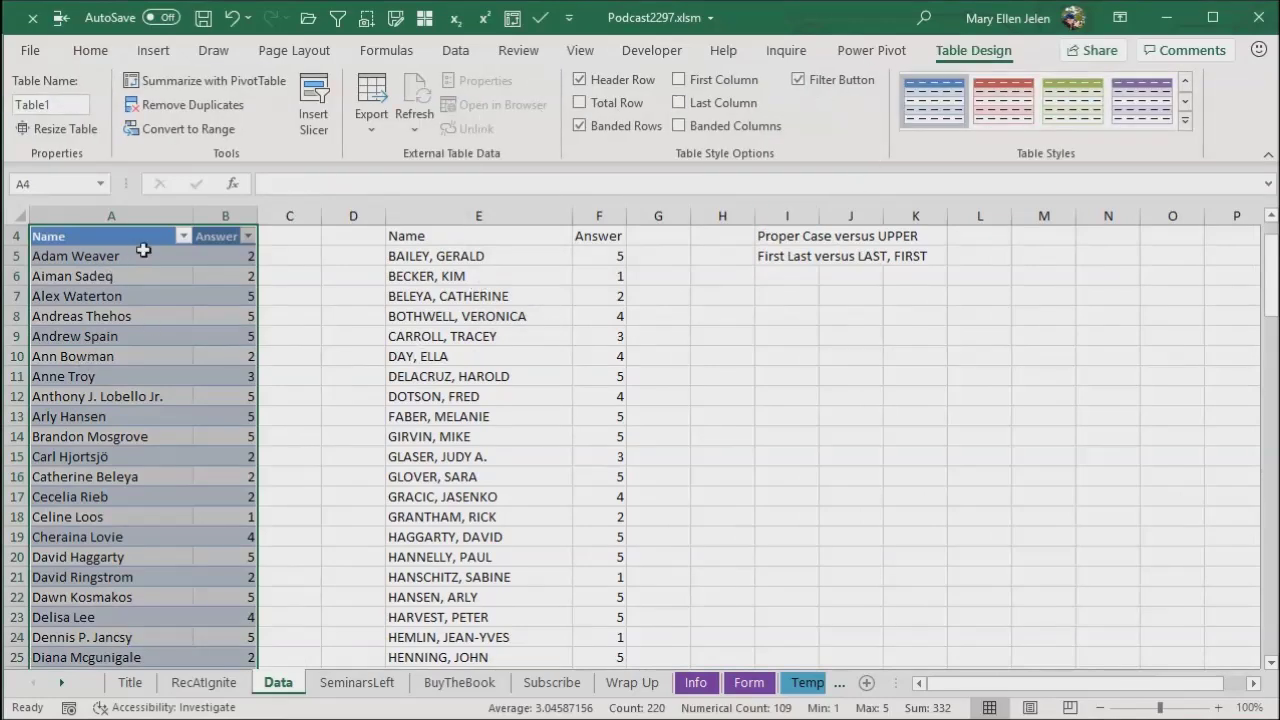
pyautogui.scroll(1, 312, 375)
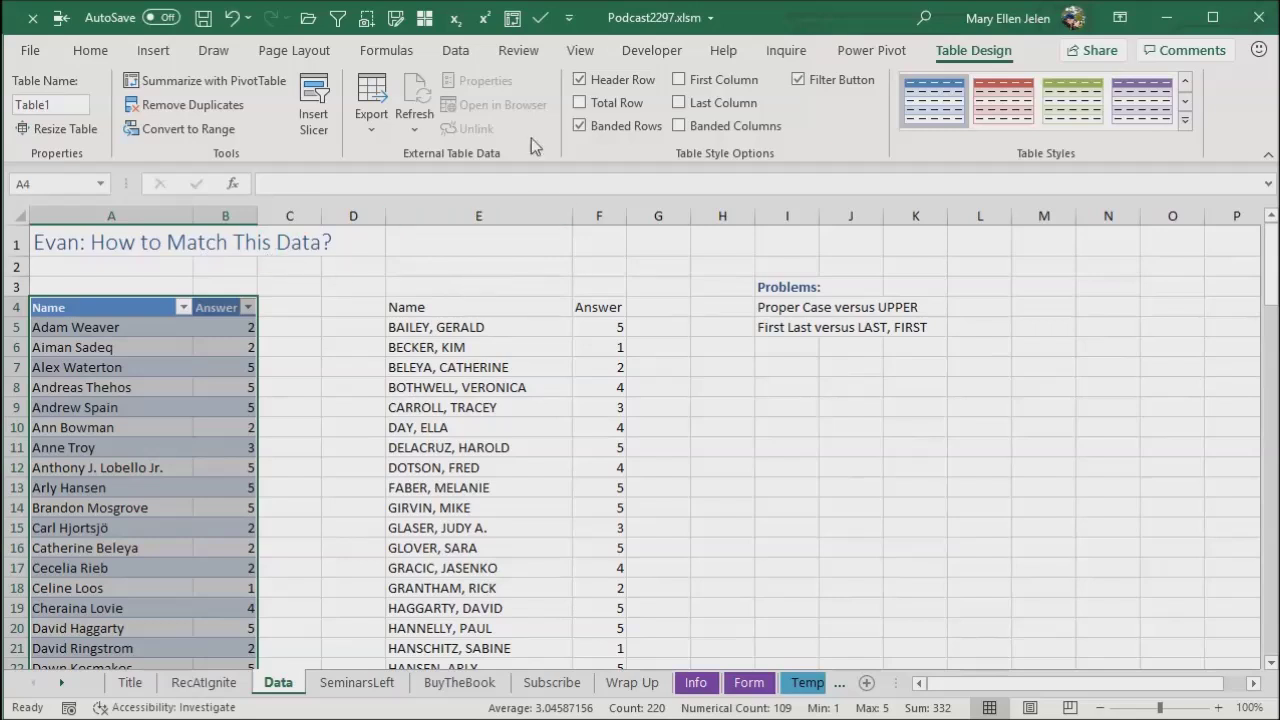
pyautogui.click(65, 106)
pyautogui.write('Left')
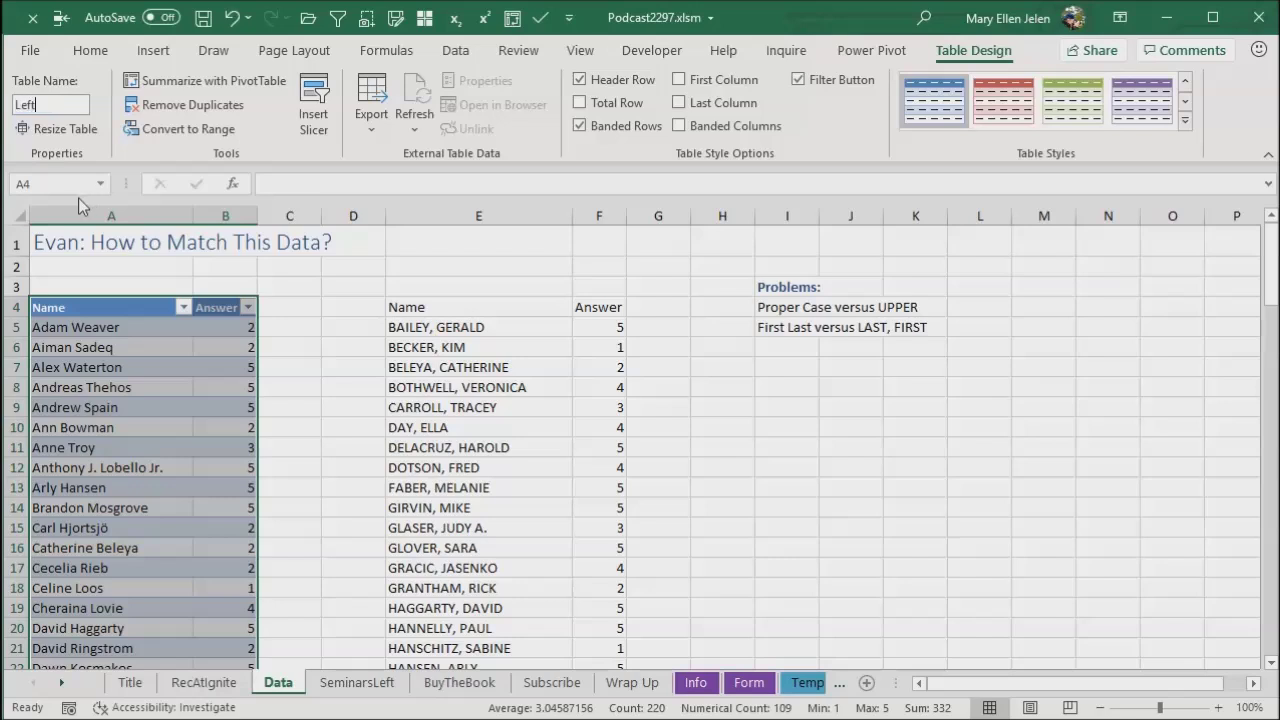
pyautogui.write('Table')
pyautogui.press('Return')
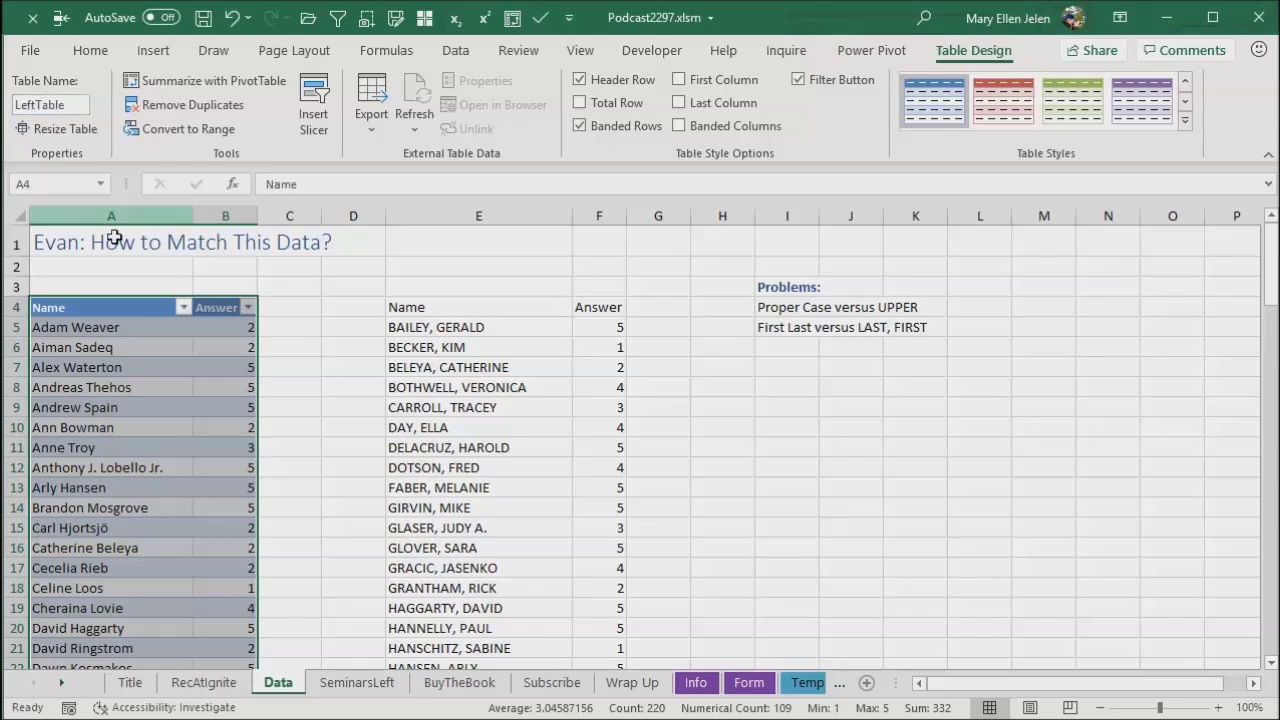
# Convert the second name list into a table named RightTable.
pyautogui.click(410, 327)
pyautogui.hotkey('ctrl', 't')
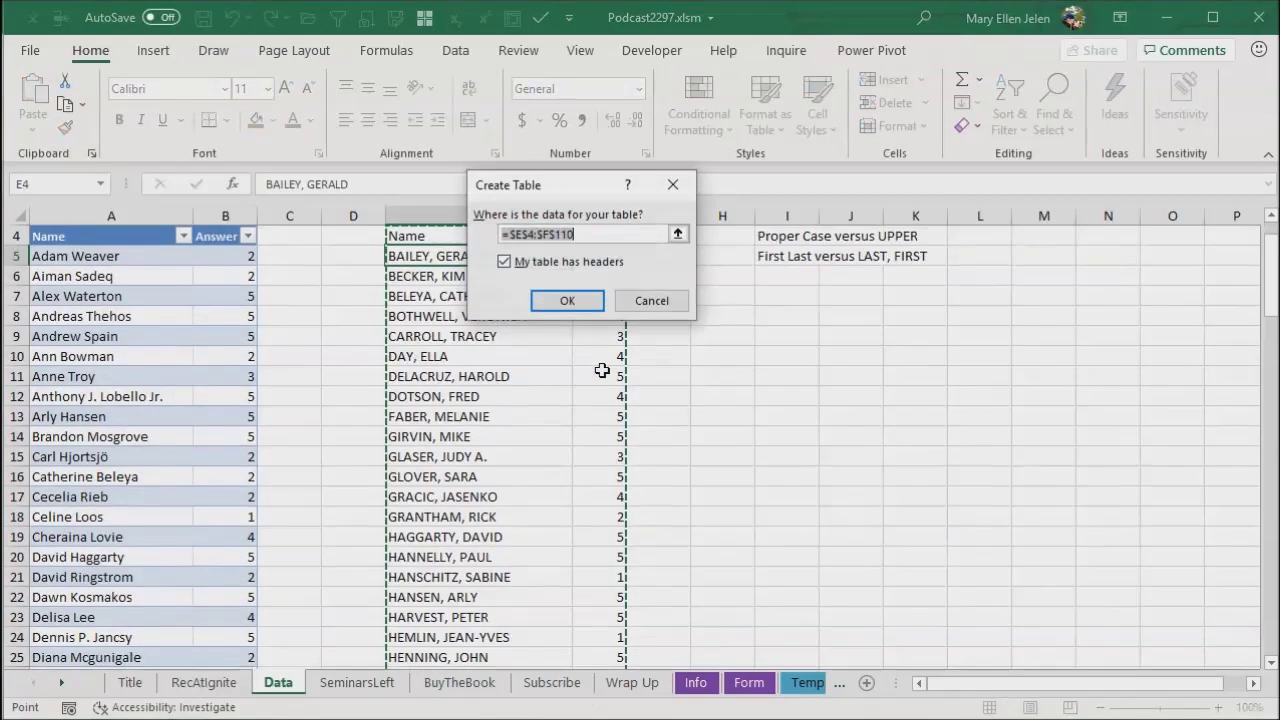
pyautogui.click(573, 291)
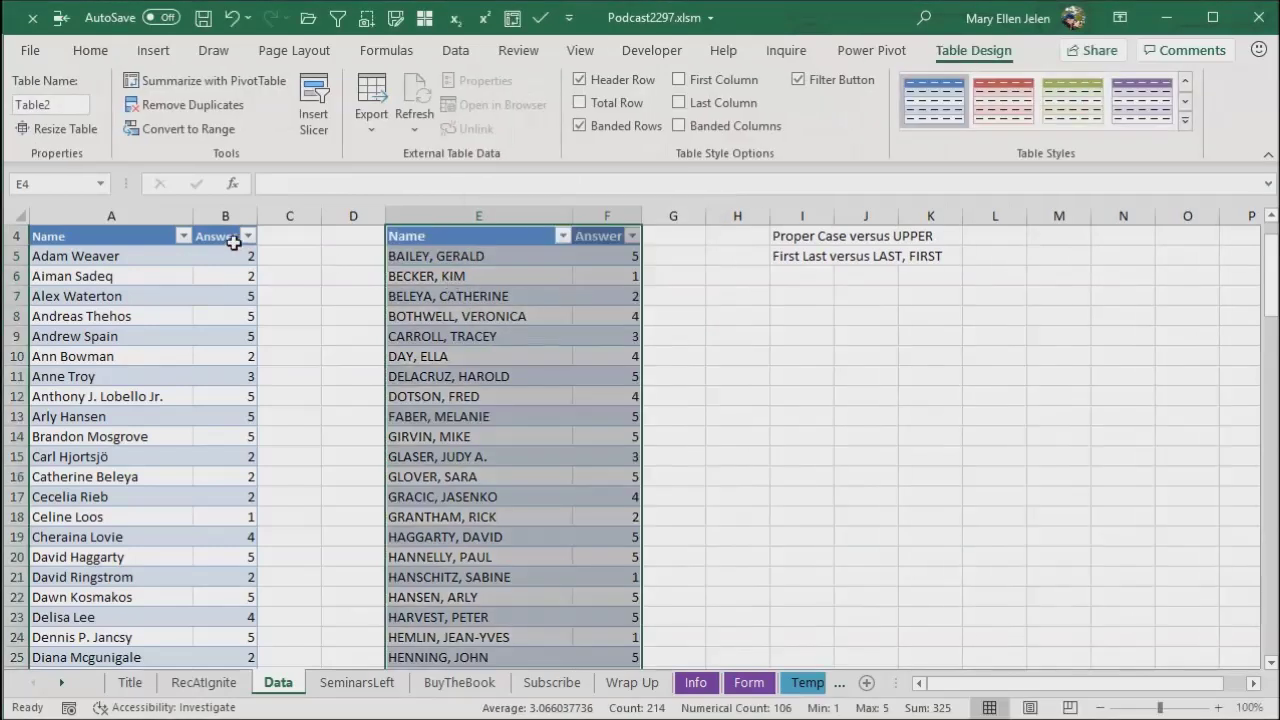
pyautogui.click(76, 106)
pyautogui.write('Rig')
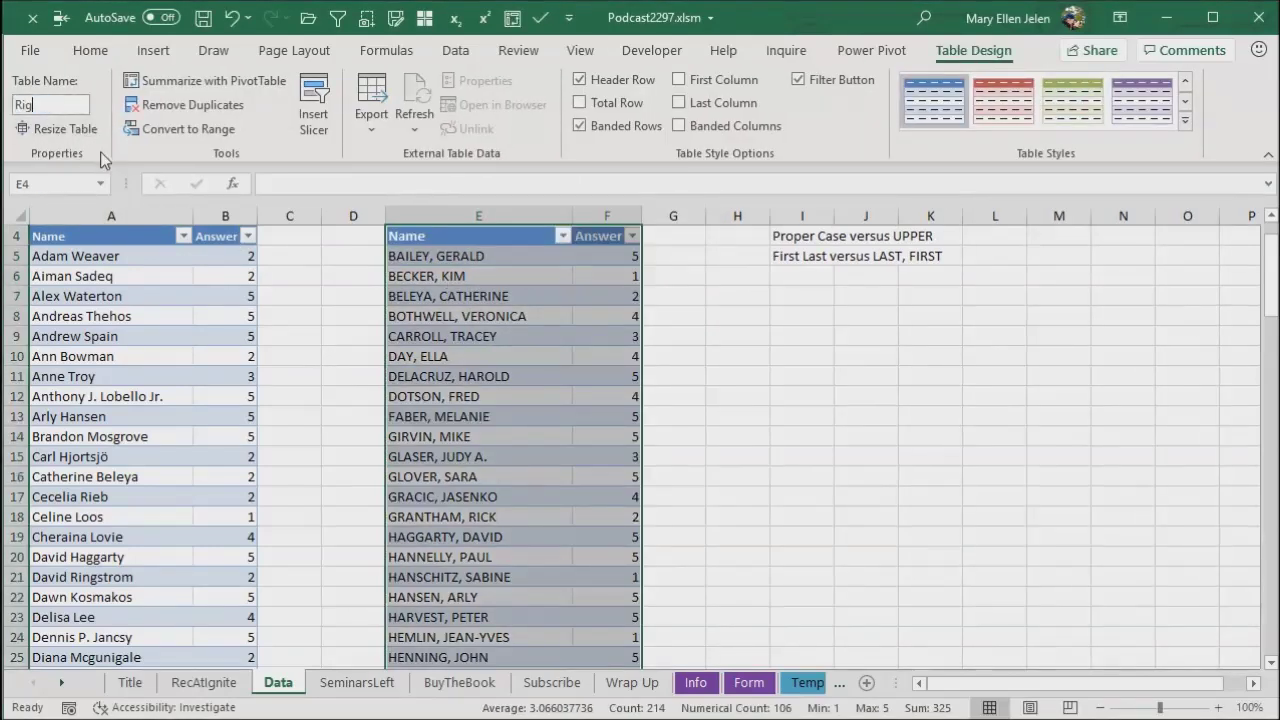
pyautogui.write('htTable')
pyautogui.press('Return')
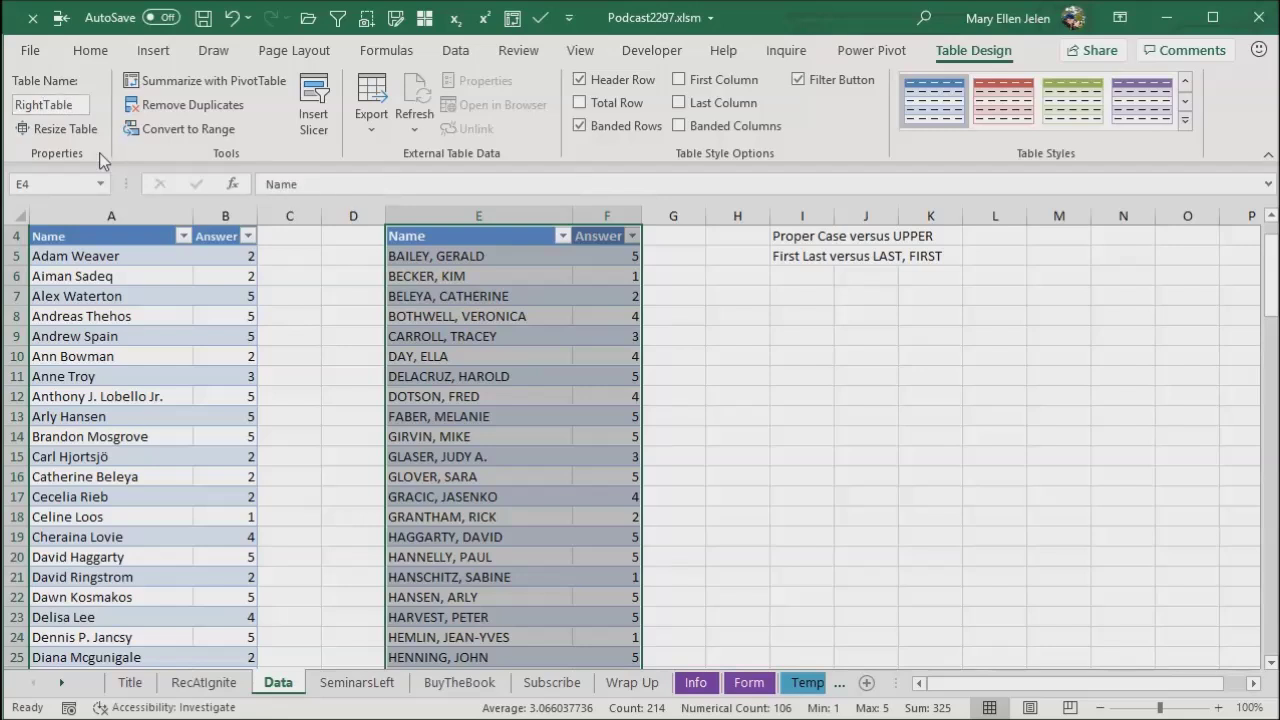
pyautogui.click(90, 260)
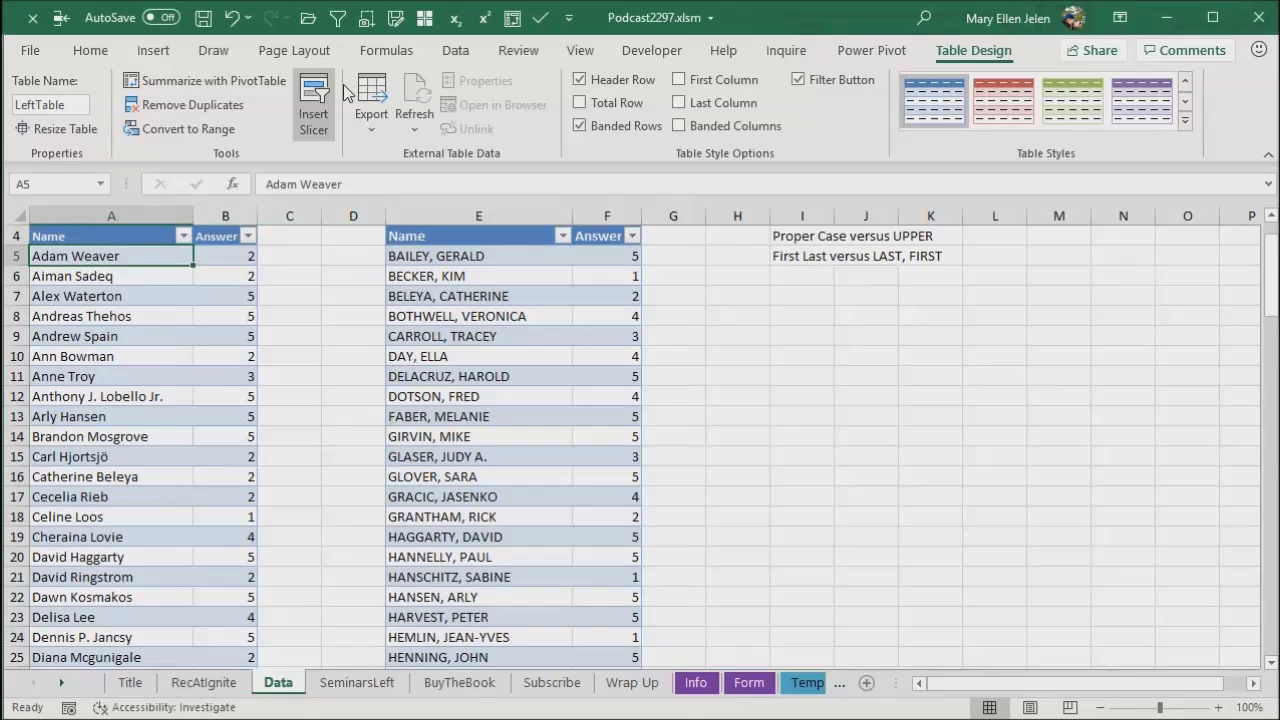
# Load LeftTable into the Power Query Editor from Table/Range.
pyautogui.click(455, 50)
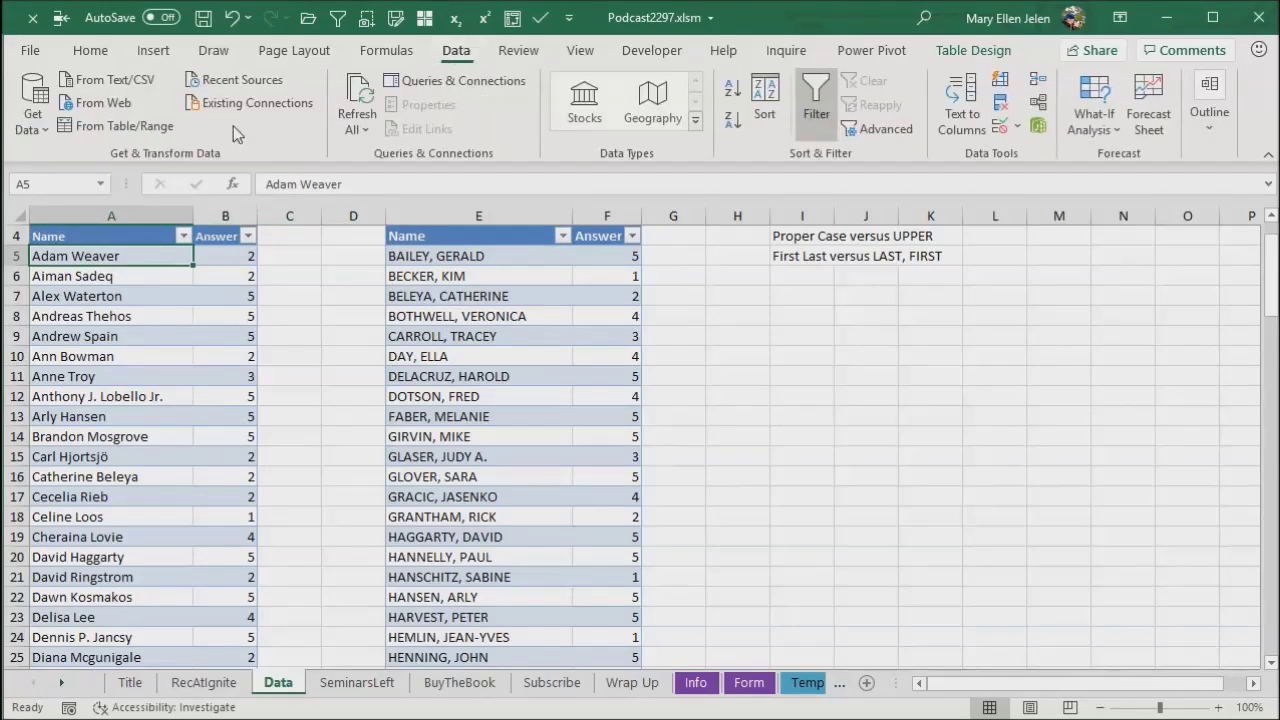
pyautogui.click(116, 126)
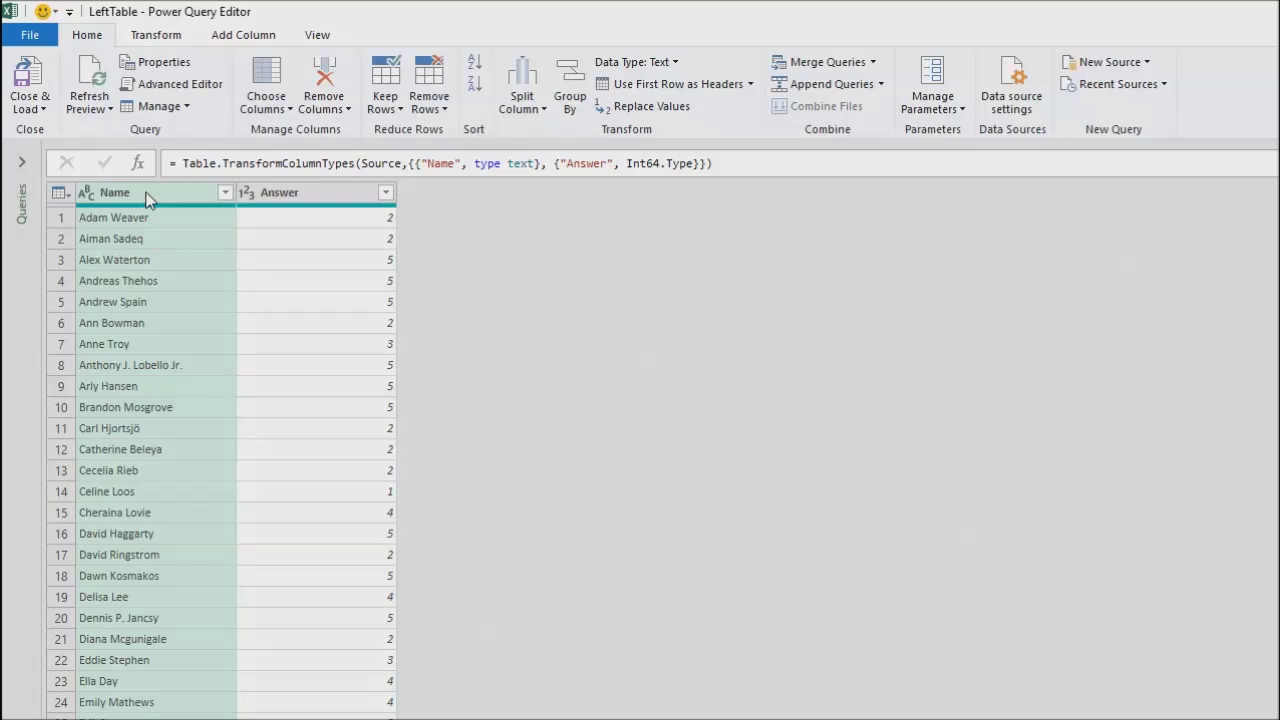
pyautogui.click(155, 34)
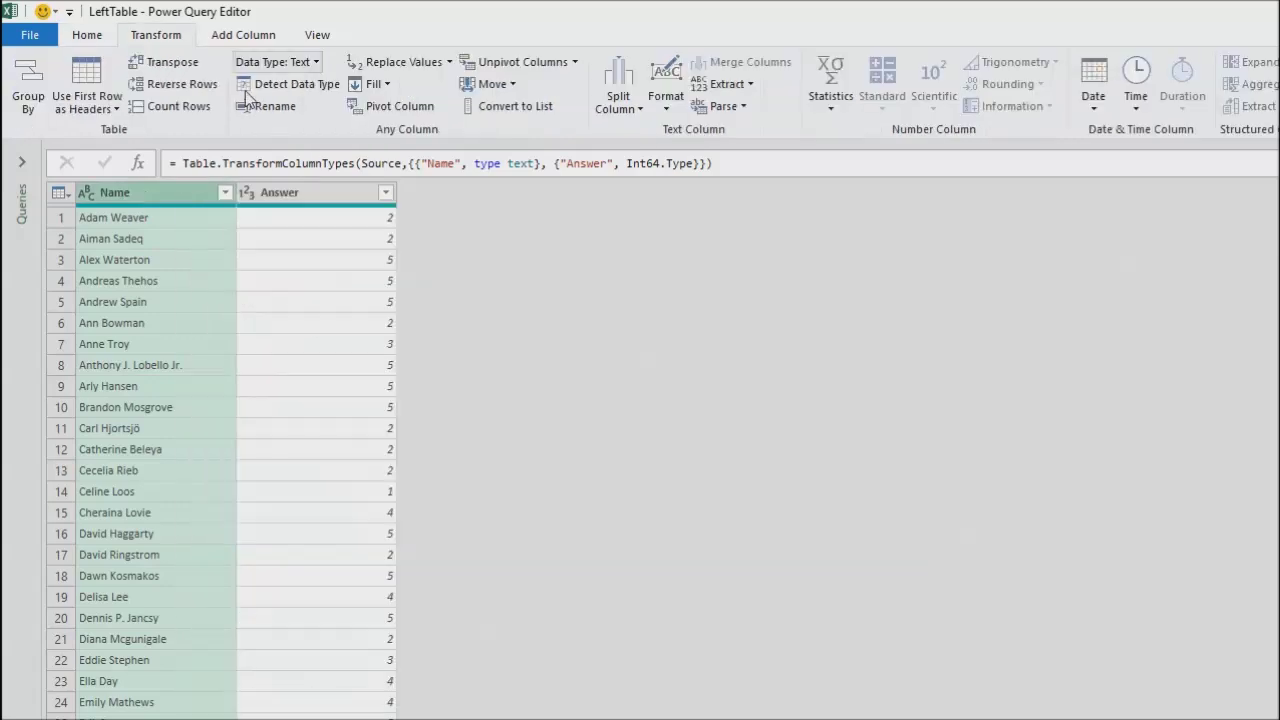
# Convert LeftTable's Name column to UPPERCASE, then trim its extra spaces.
pyautogui.rightClick(140, 201)
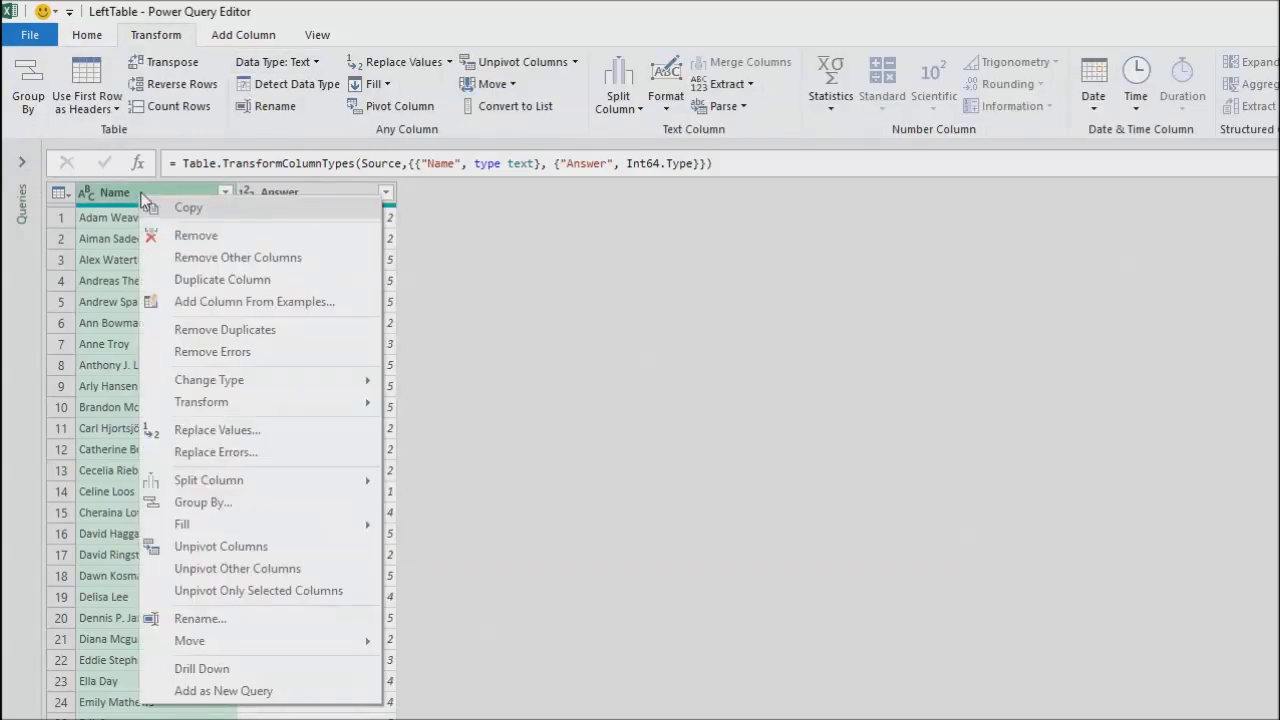
pyautogui.moveTo(239, 402)
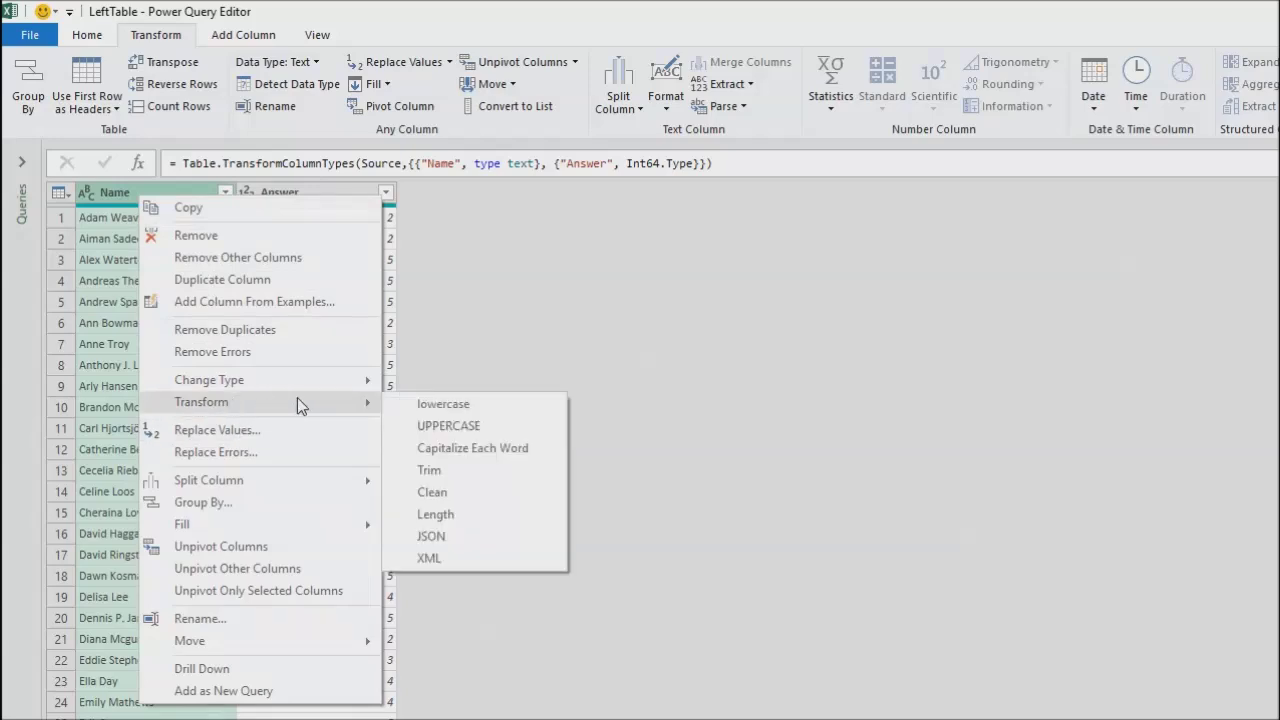
pyautogui.click(448, 430)
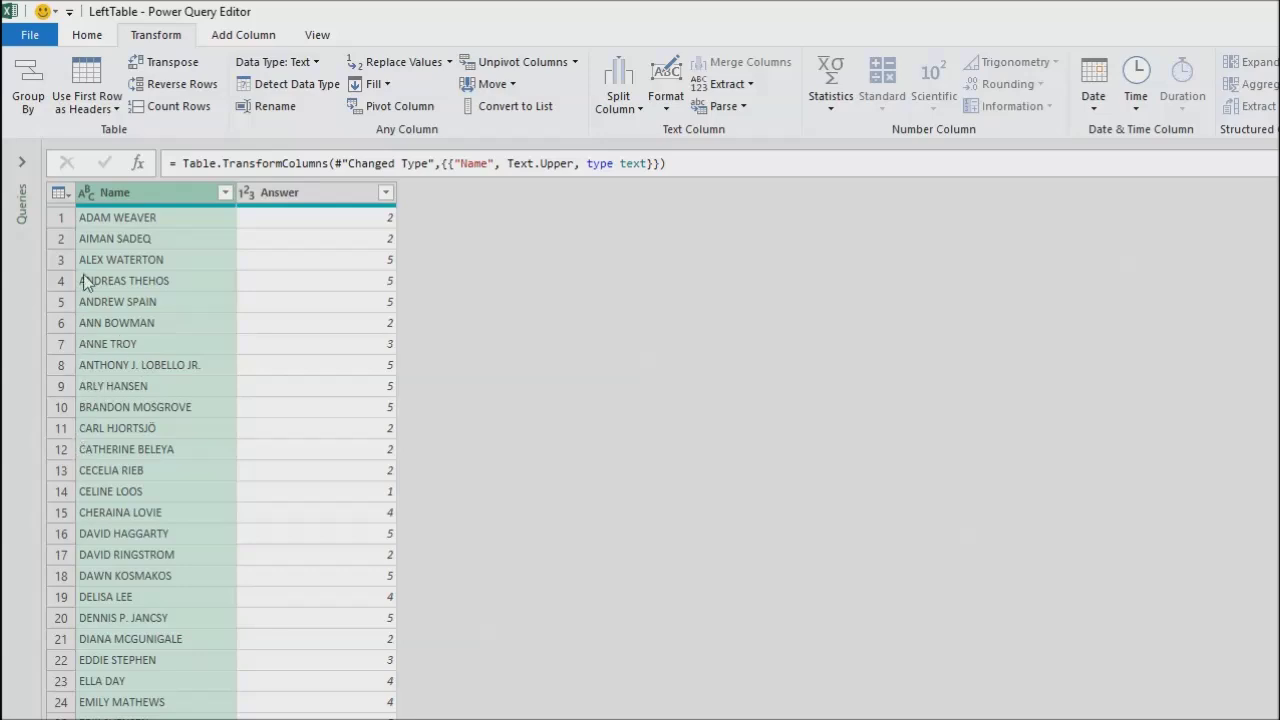
pyautogui.rightClick(144, 196)
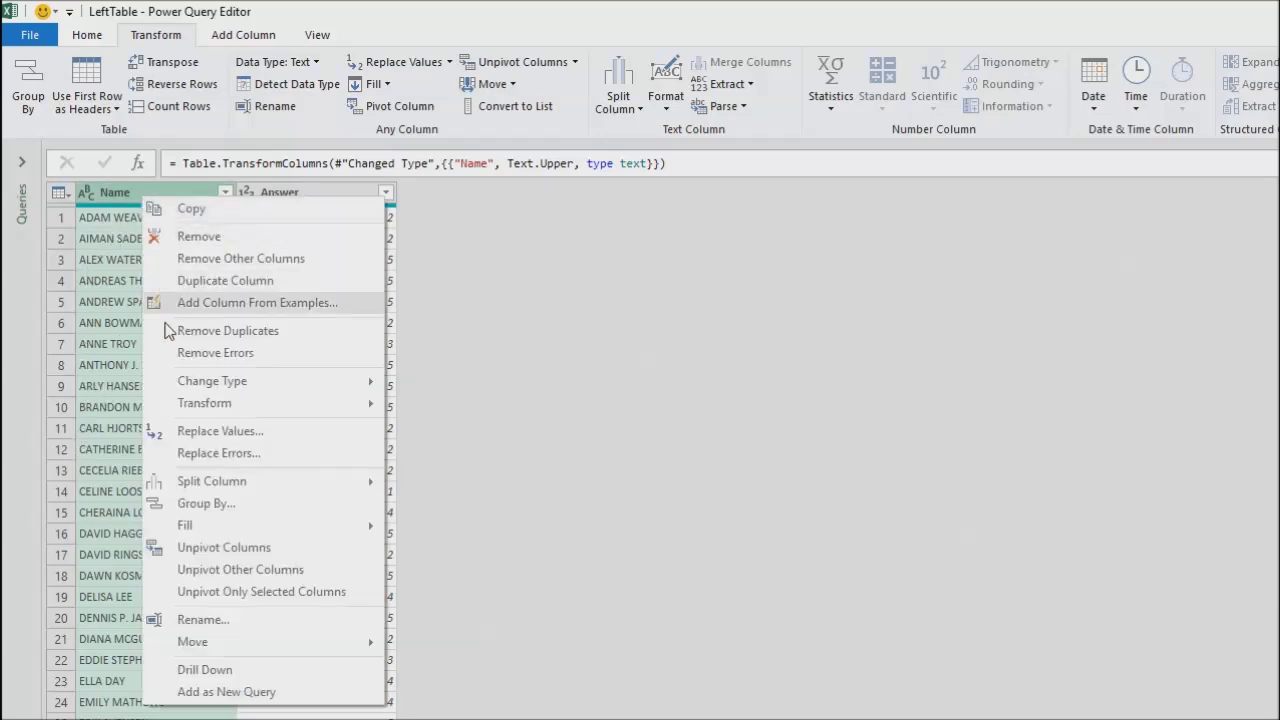
pyautogui.moveTo(192, 404)
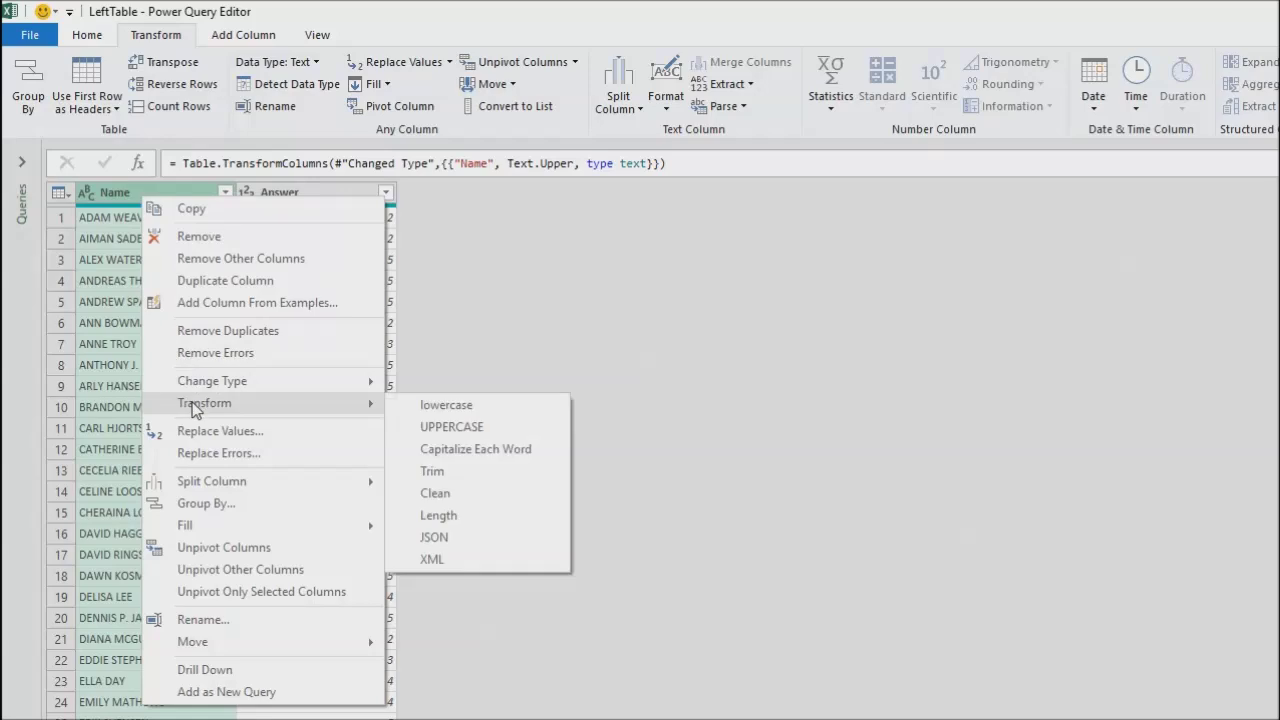
pyautogui.click(428, 471)
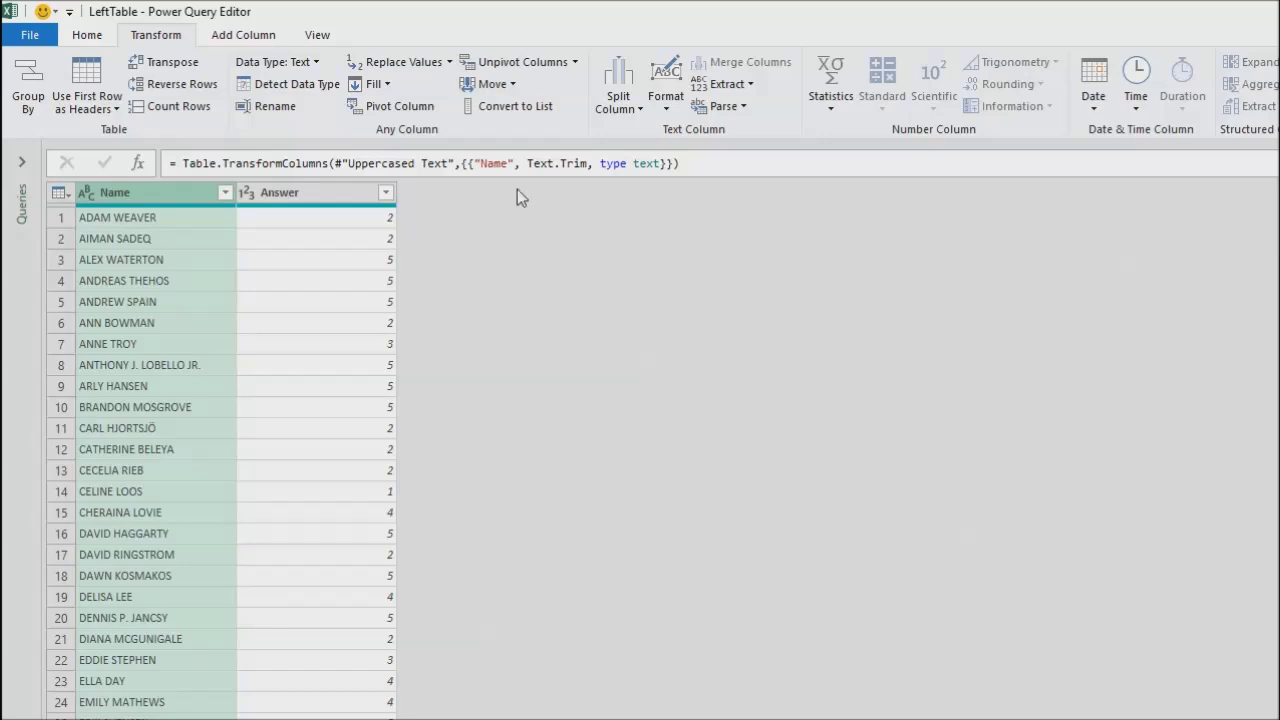
pyautogui.click(86, 45)
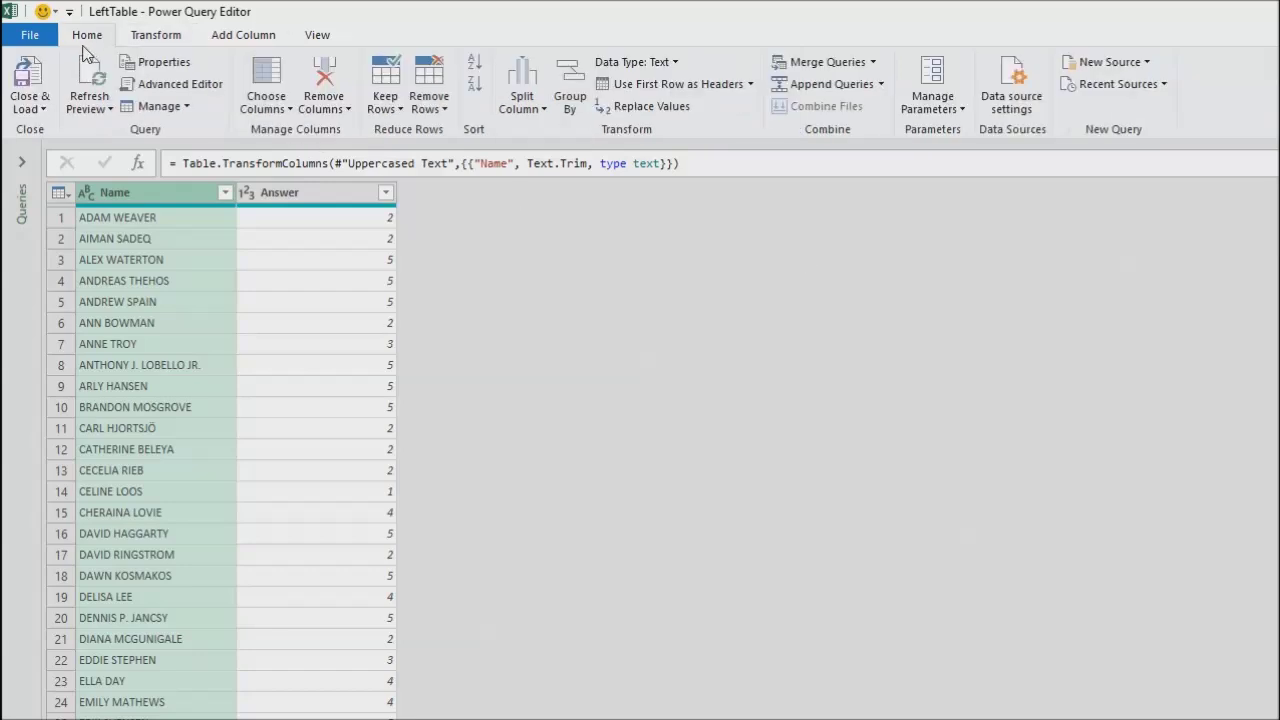
# Close & Load LeftTable with Only Create Connection, then select cell E5 in the second table.
pyautogui.click(30, 106)
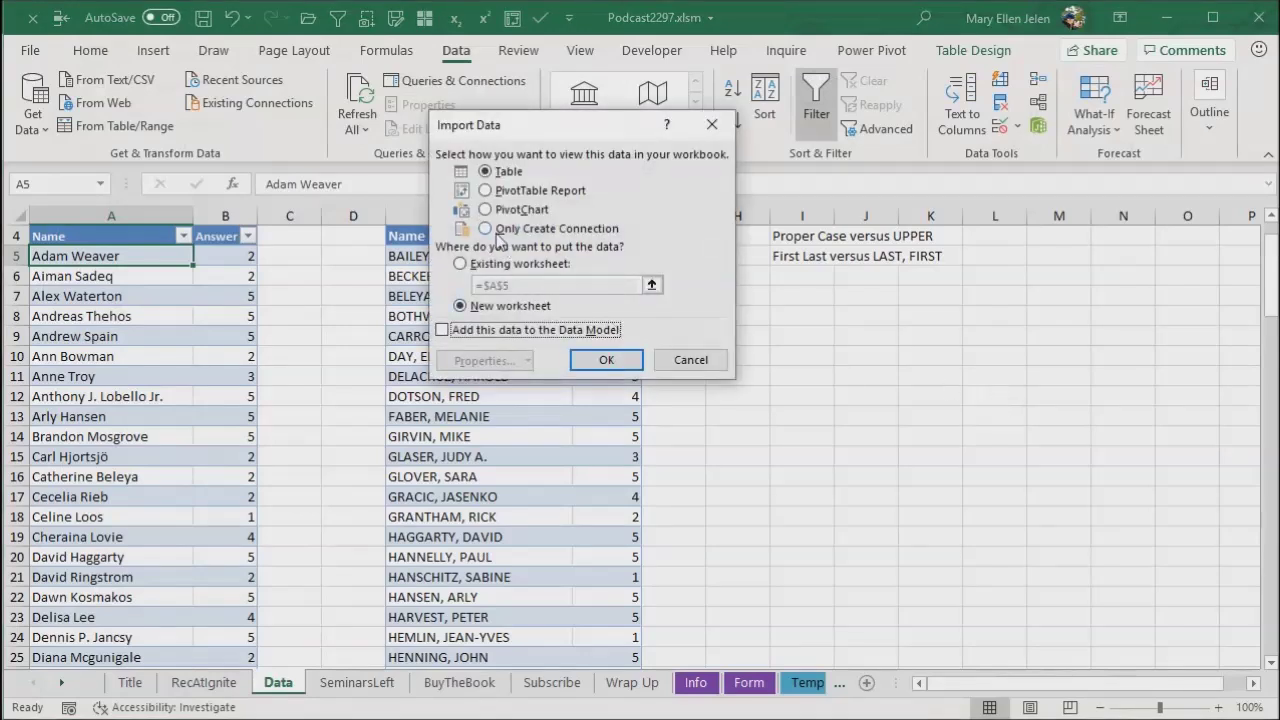
pyautogui.click(506, 229)
pyautogui.click(610, 362)
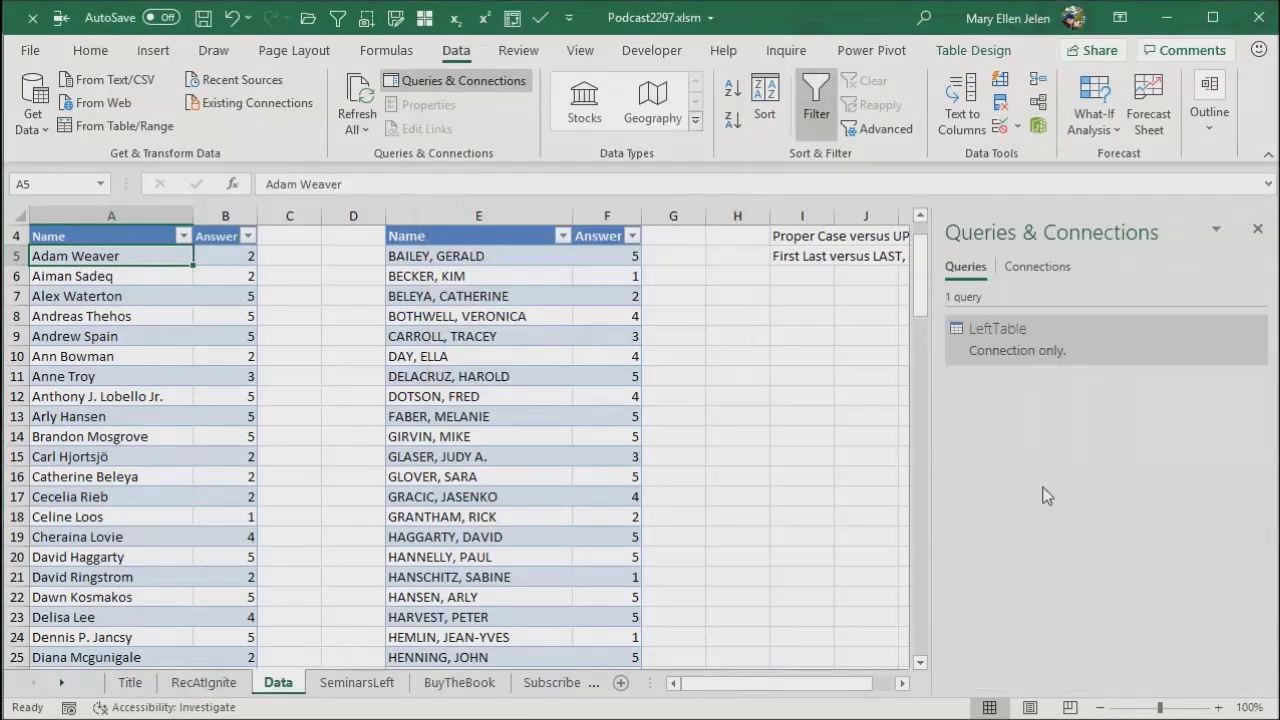
pyautogui.click(462, 262)
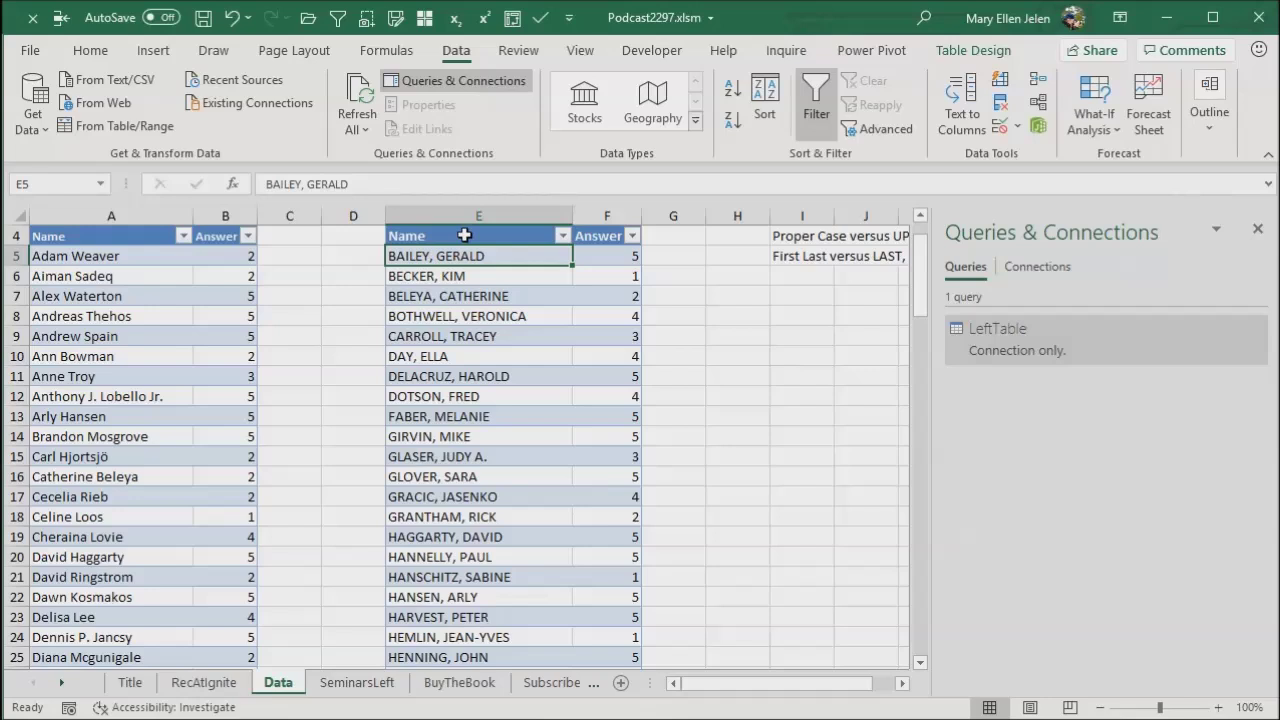
# Load RightTable into Power Query and split Name at the left-most comma.
pyautogui.click(124, 126)
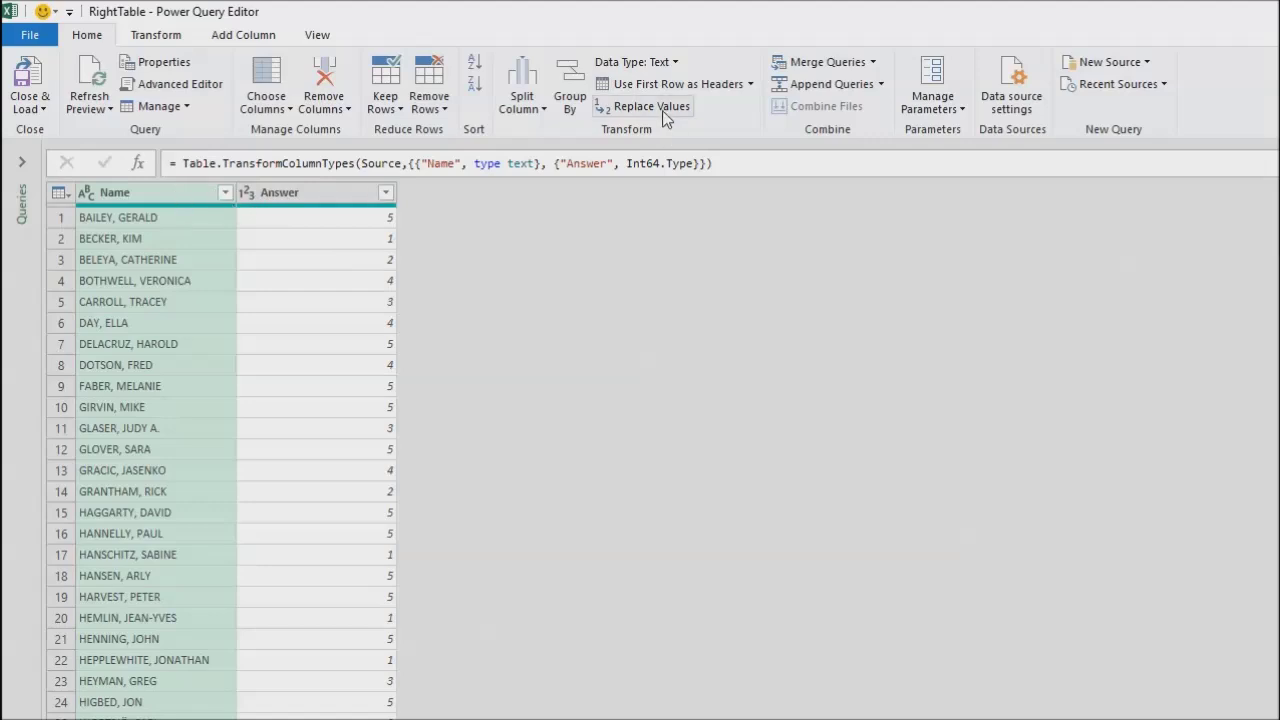
pyautogui.click(528, 100)
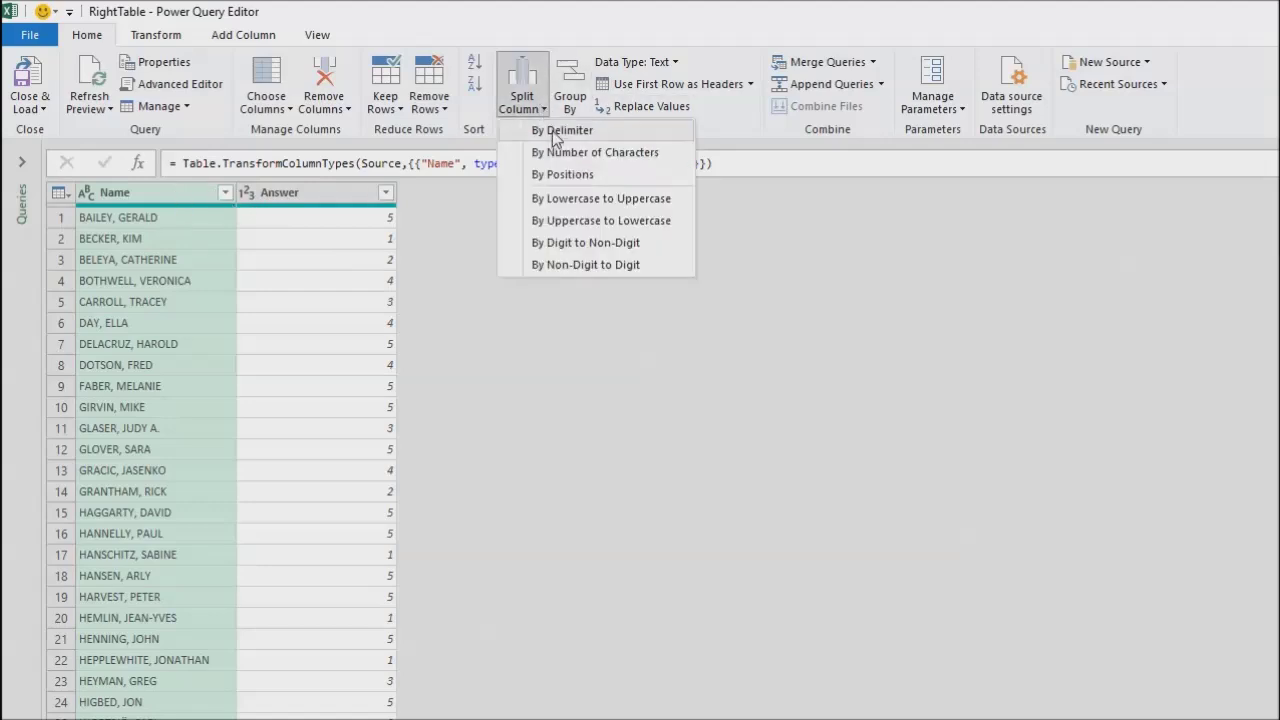
pyautogui.click(556, 131)
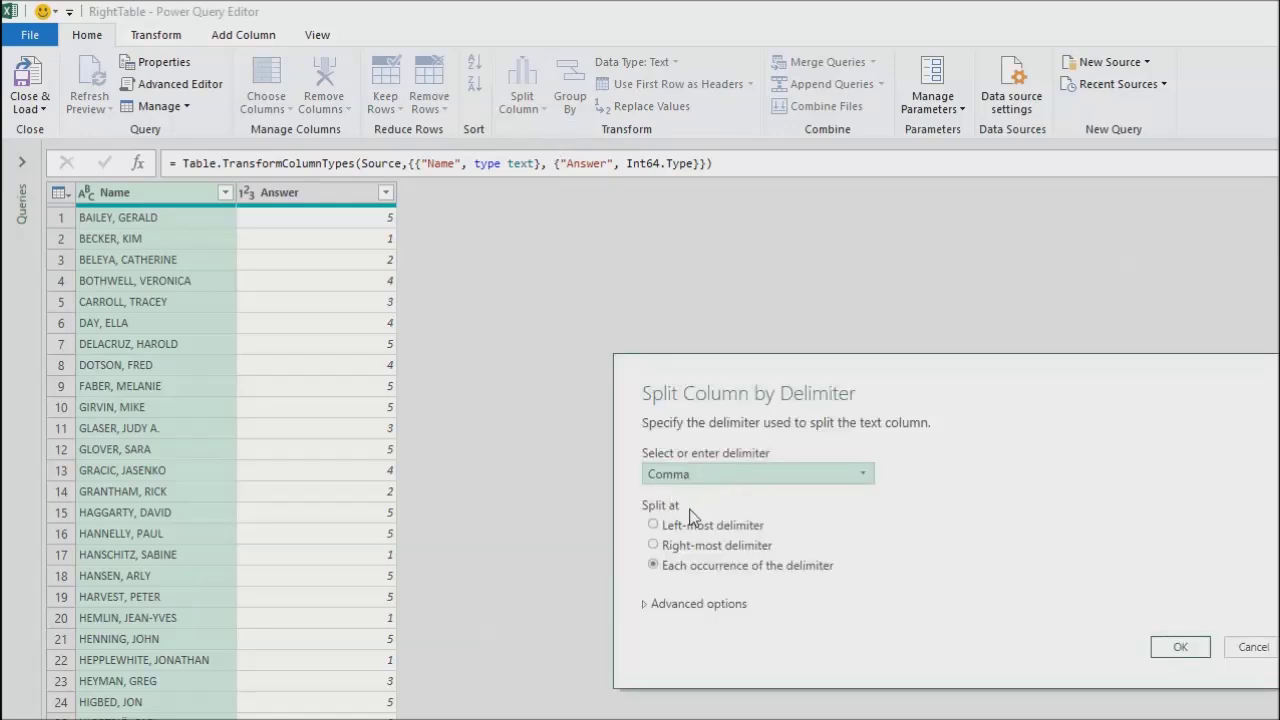
pyautogui.click(657, 525)
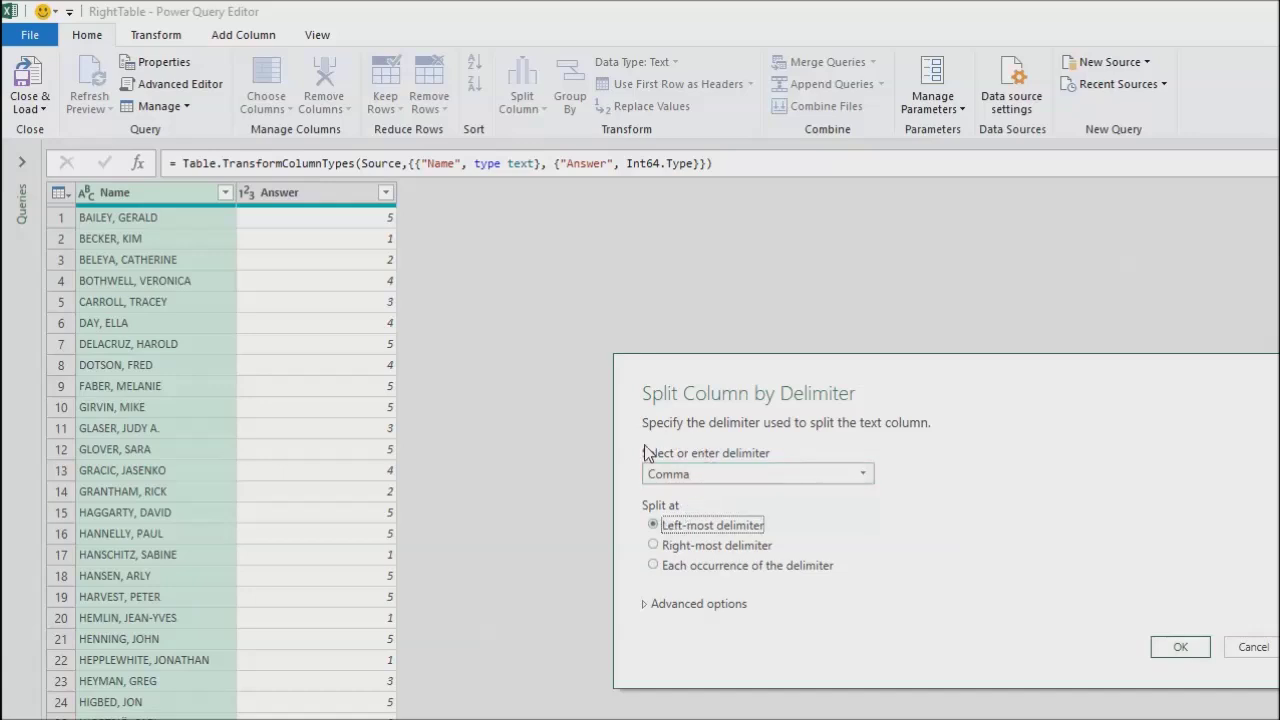
pyautogui.click(1181, 649)
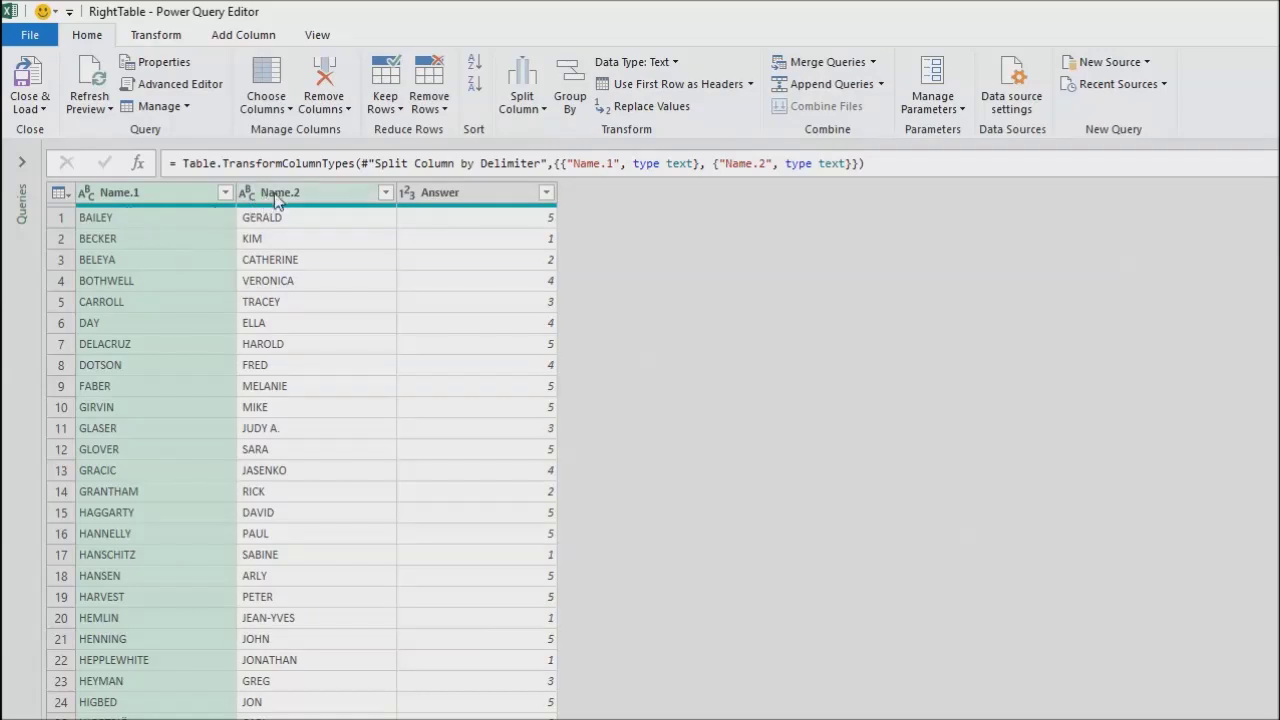
# Trim the Name.2 first-name column and move it before Name.1.
pyautogui.click(285, 190)
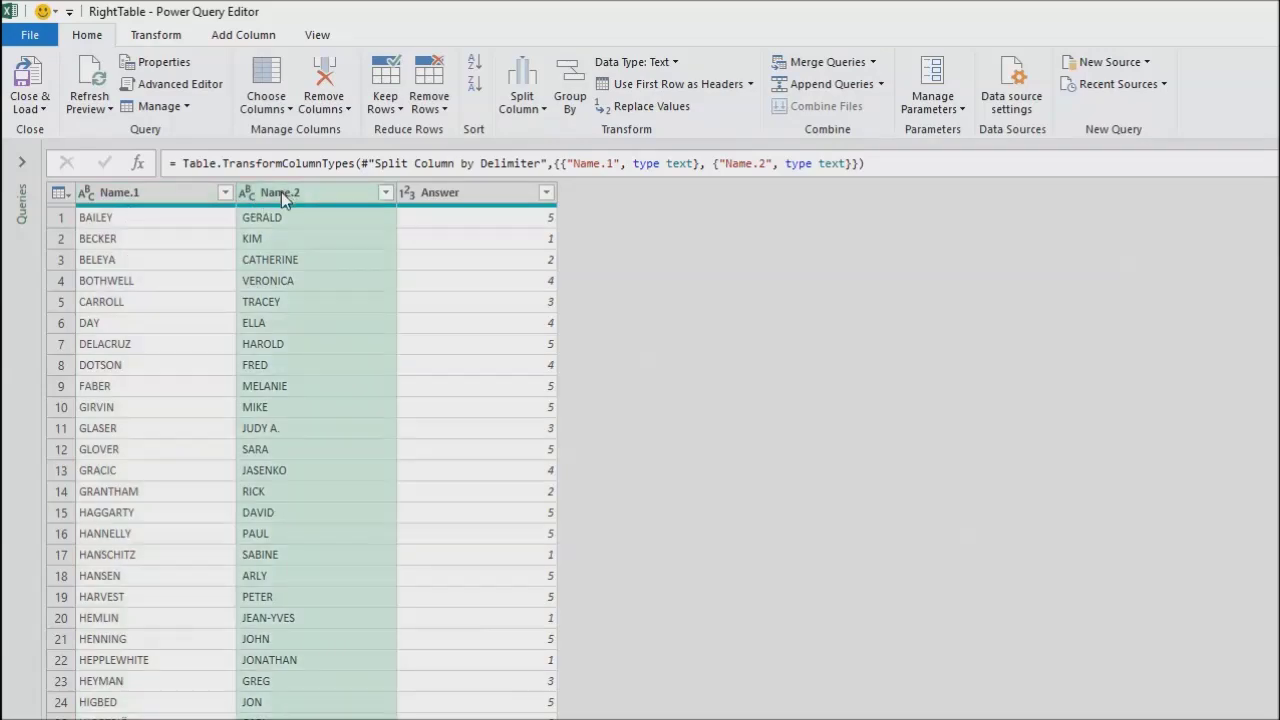
pyautogui.rightClick(281, 192)
pyautogui.moveTo(352, 402)
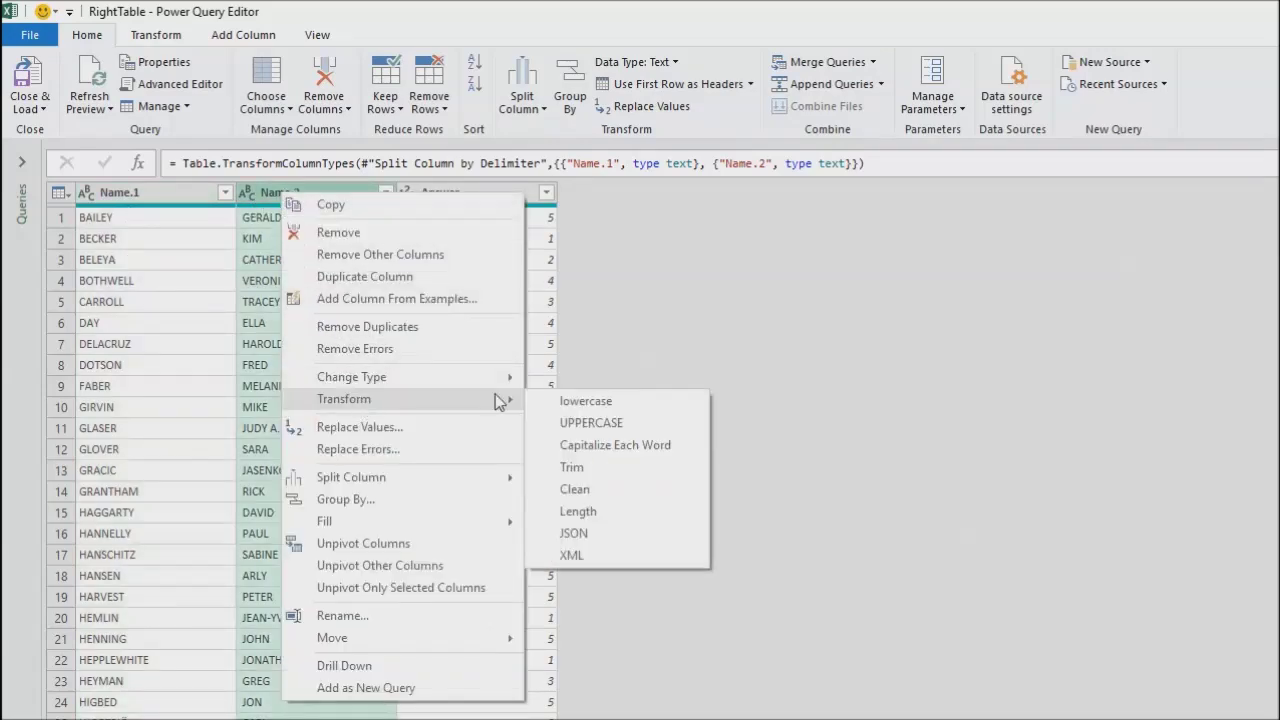
pyautogui.click(575, 468)
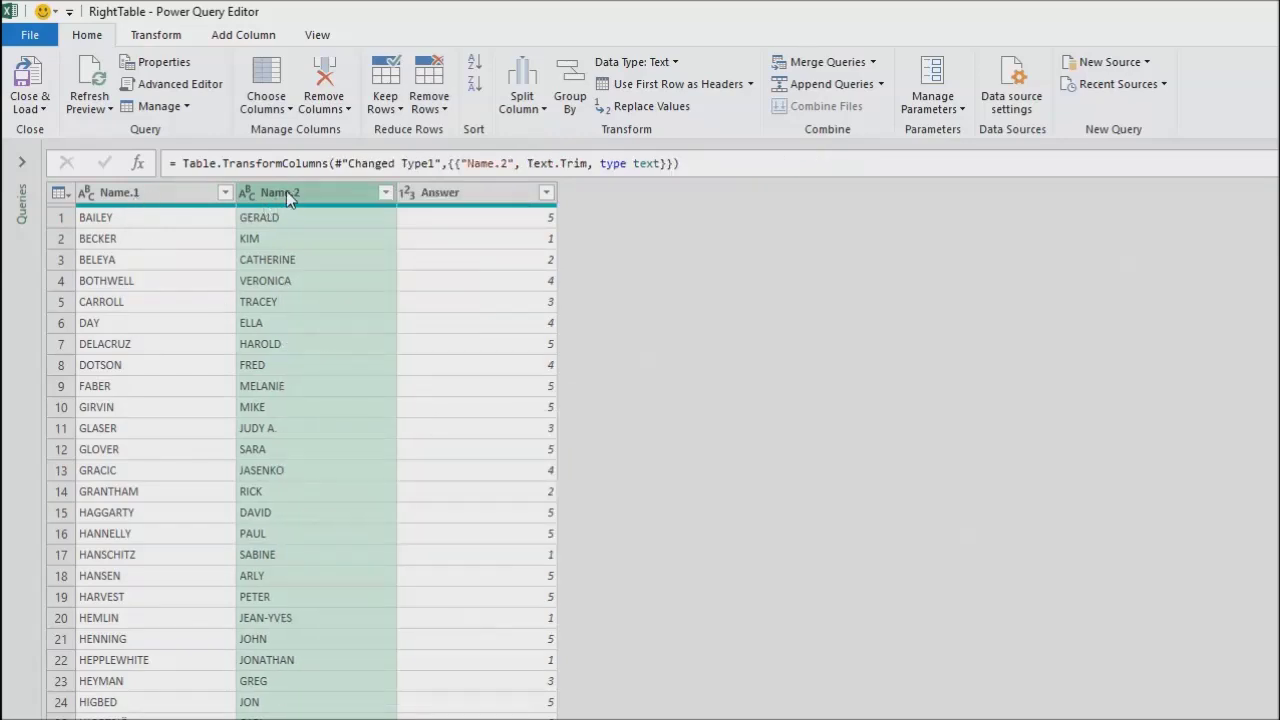
pyautogui.moveTo(286, 191); pyautogui.dragTo(110, 195)
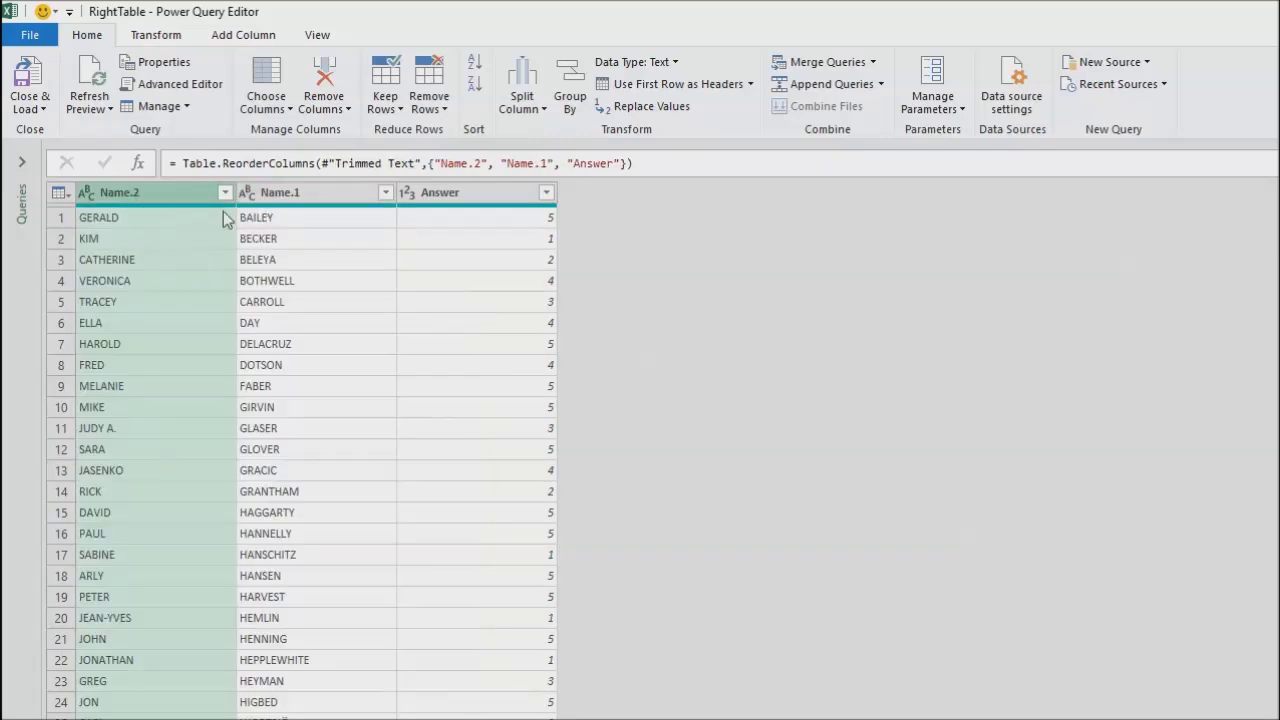
# Merge Name.2 and Name.1 with a Space separator into a new column named Name.
pyautogui.click(275, 195)
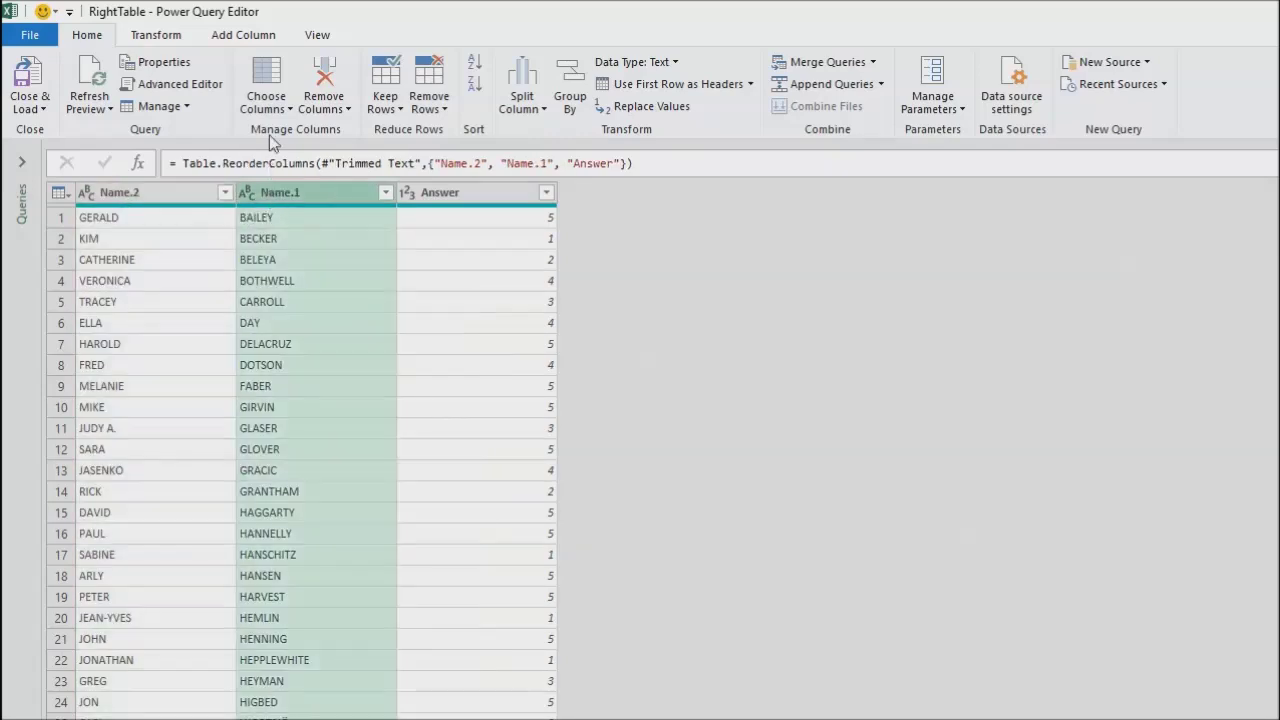
pyautogui.click(148, 192)
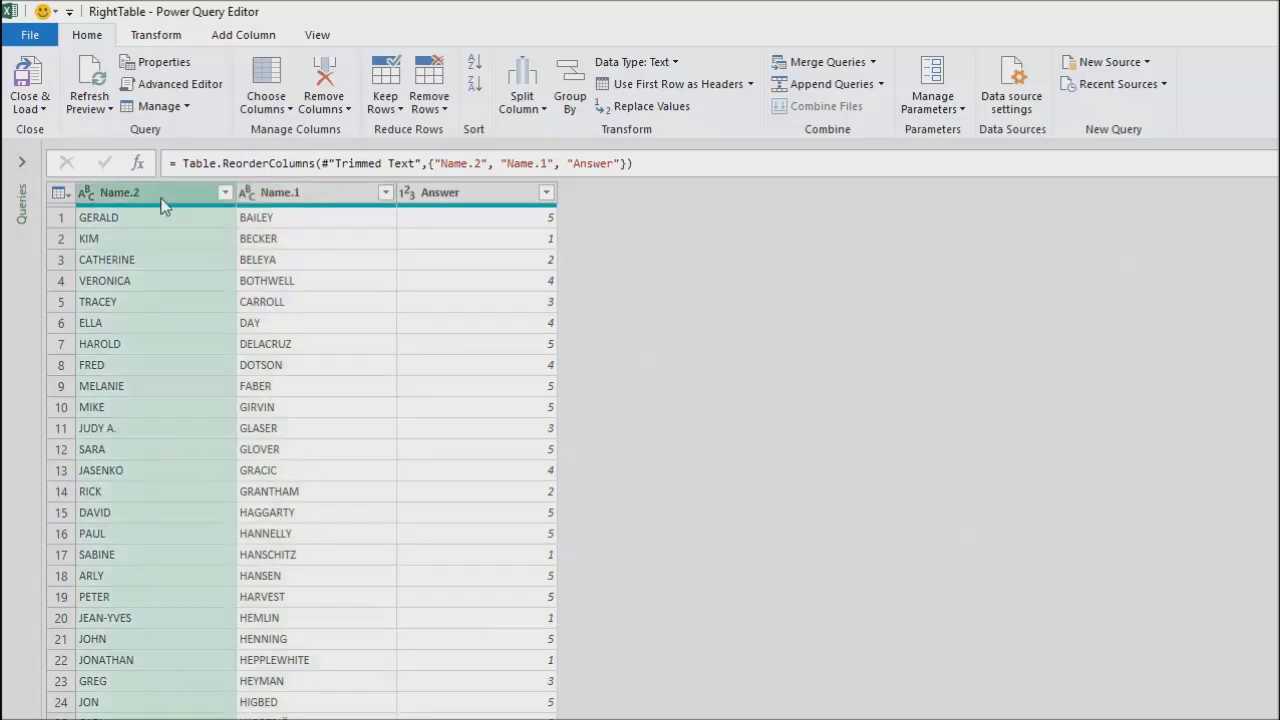
pyautogui.keyDown('ctrl'); pyautogui.click(282, 194); pyautogui.keyUp('ctrl')
pyautogui.click(250, 36)
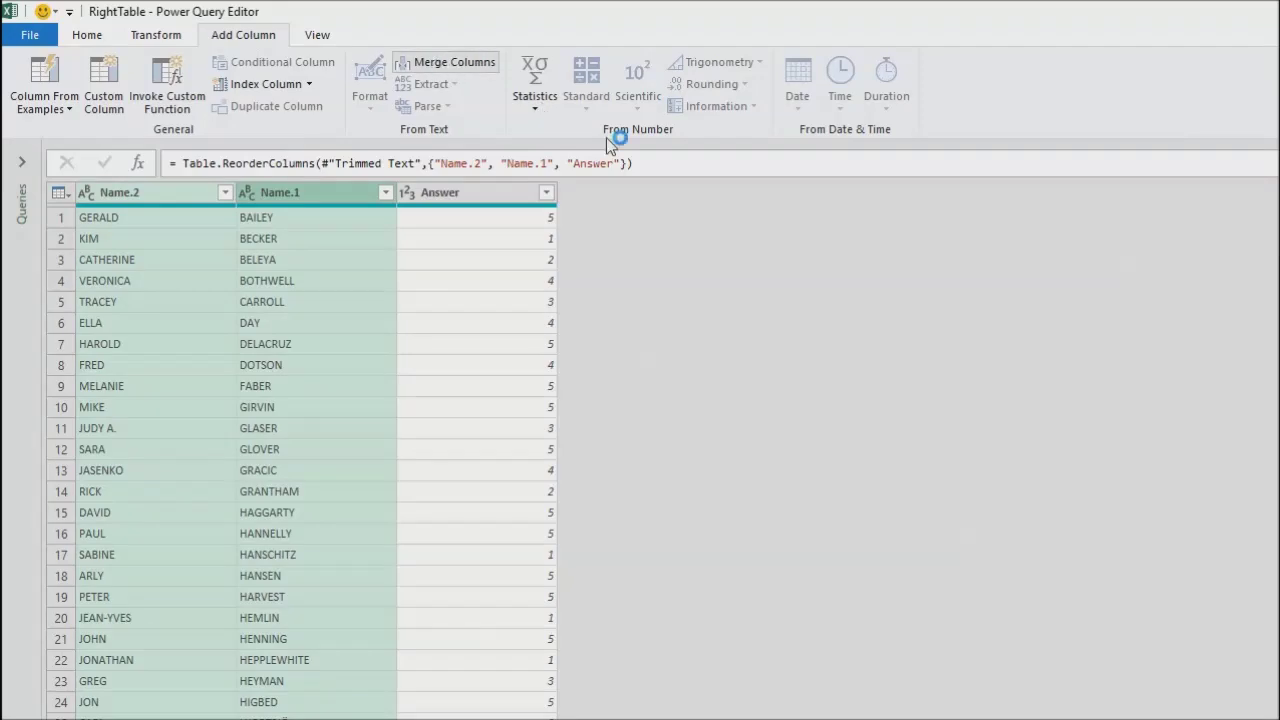
pyautogui.click(721, 515)
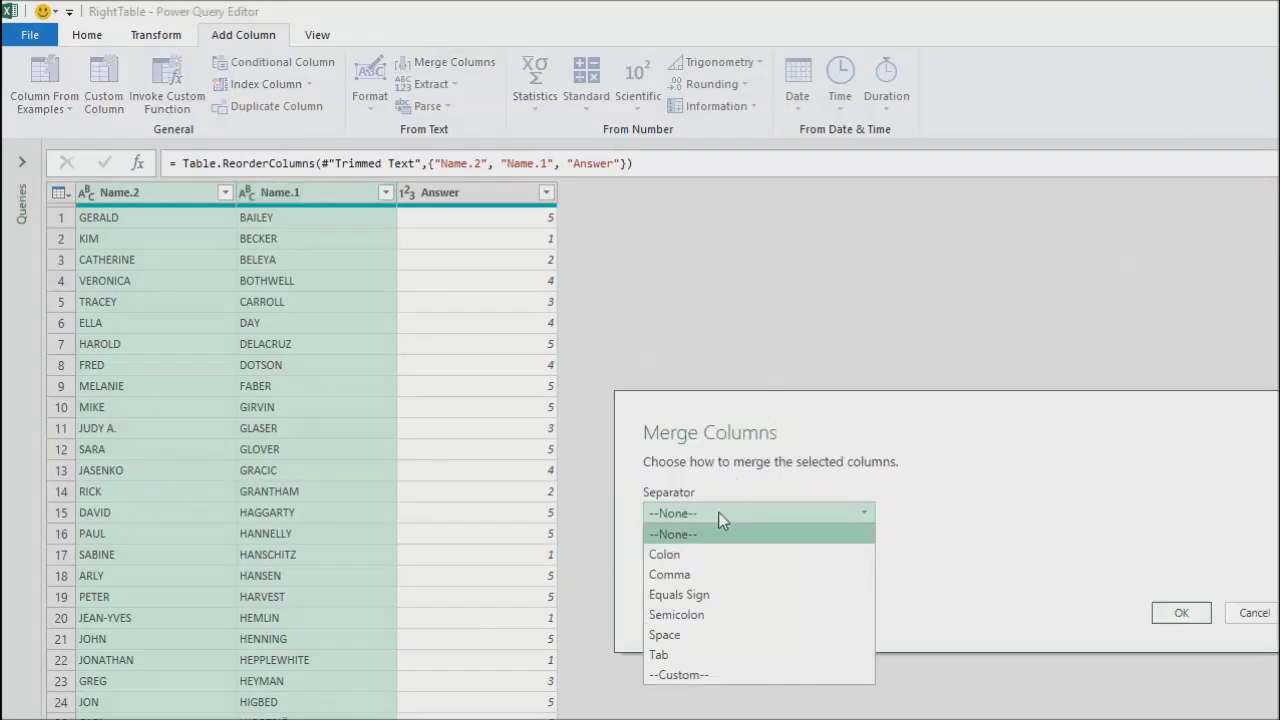
pyautogui.click(672, 635)
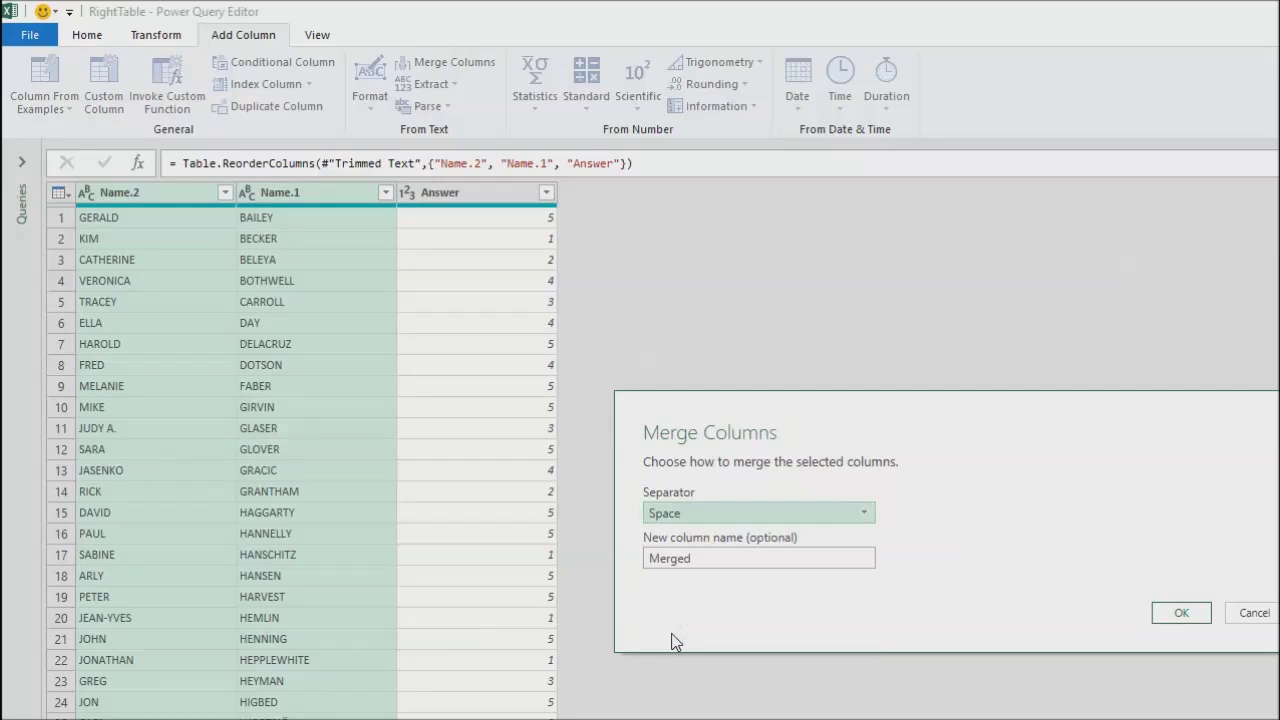
pyautogui.doubleClick(695, 558)
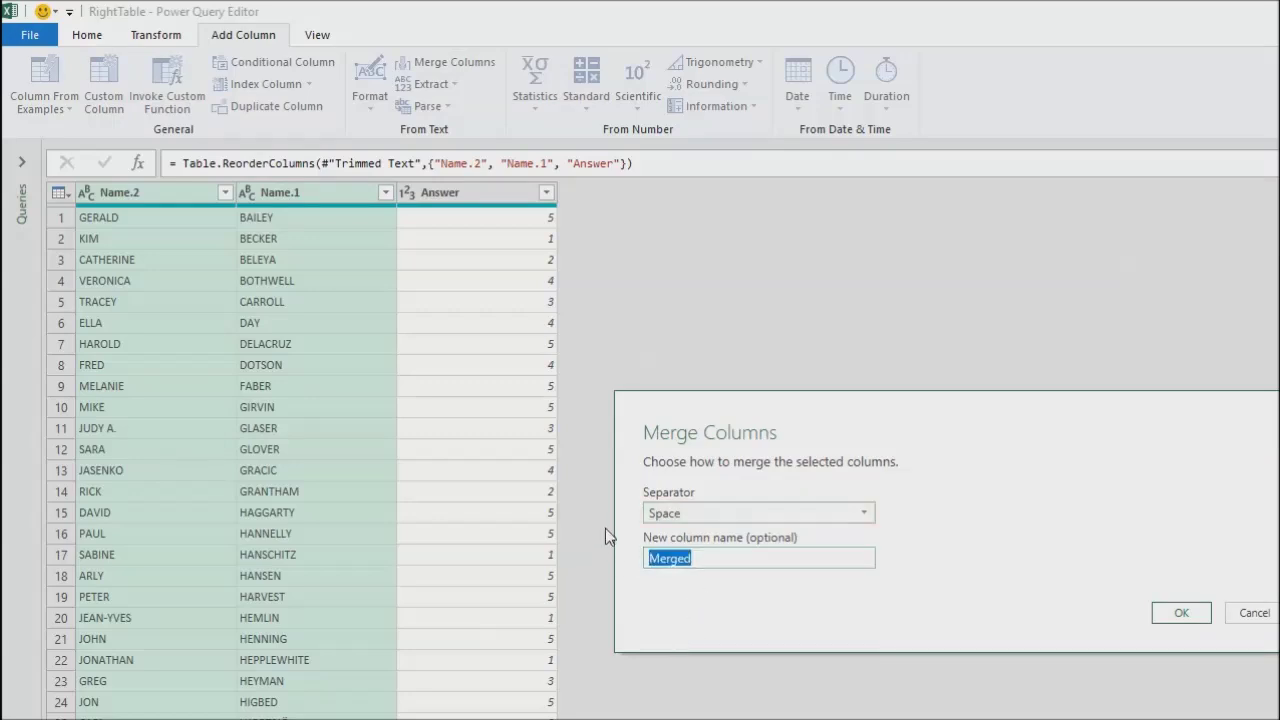
pyautogui.write('Name')
pyautogui.click(1178, 617)
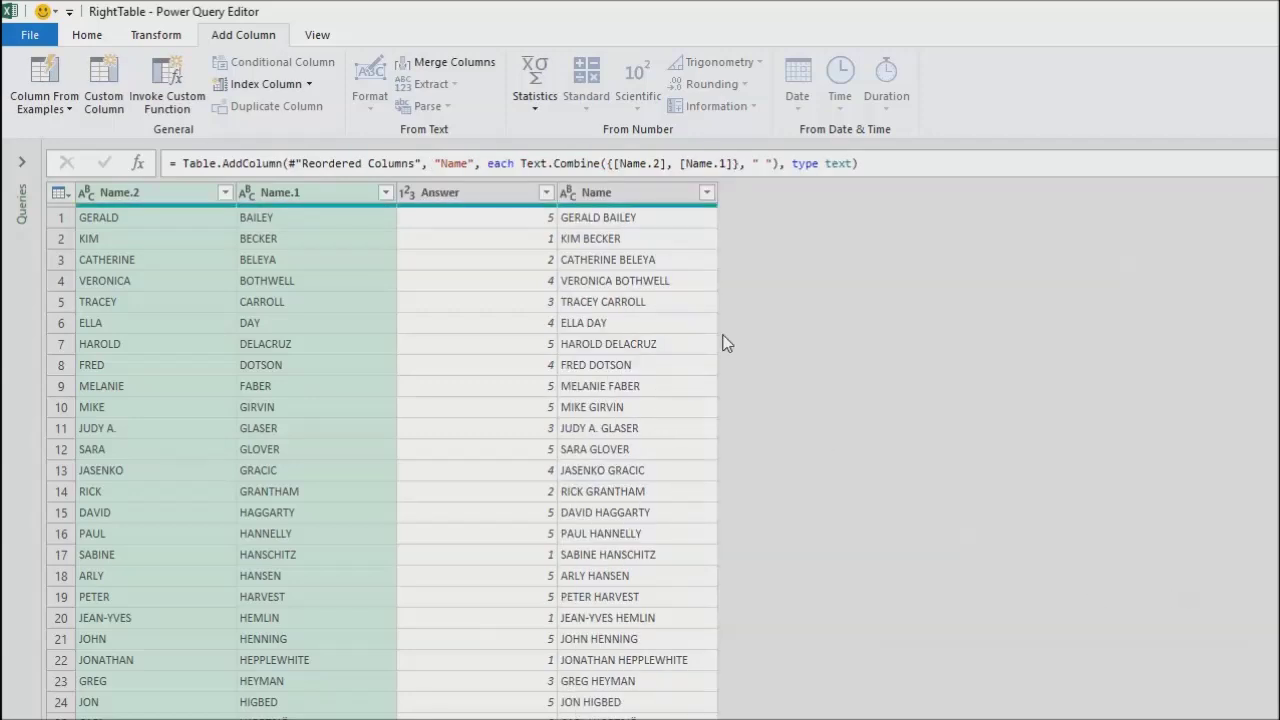
# Remove the Name.2 and Name.1 columns and move Name before Answer.
pyautogui.rightClick(276, 200)
pyautogui.click(313, 234)
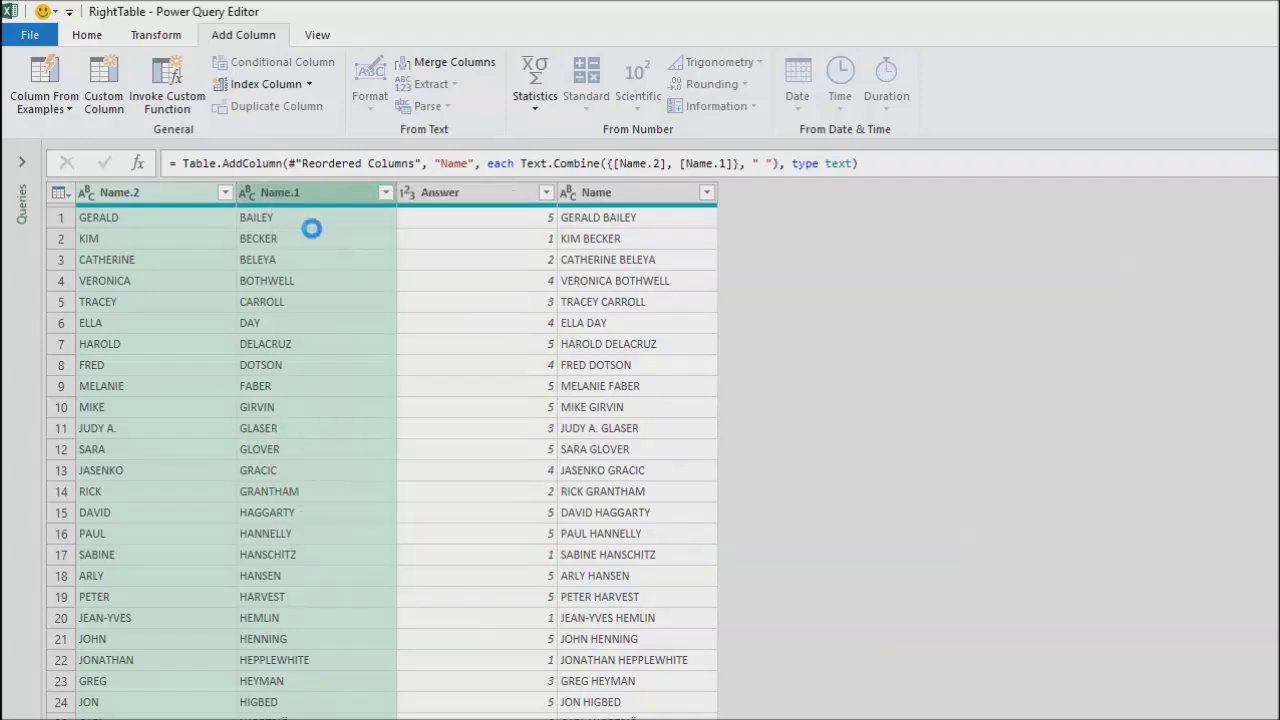
pyautogui.moveTo(285, 192); pyautogui.dragTo(110, 192)
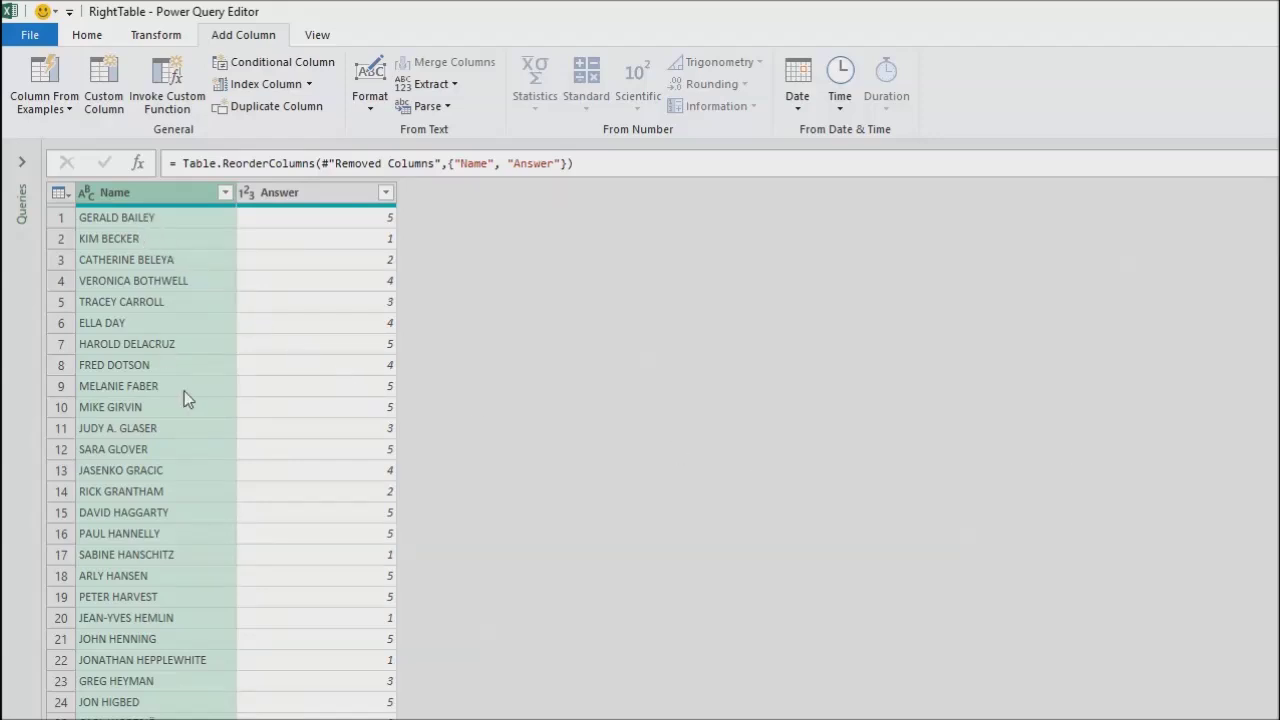
# Close & Load RightTable with Only Create Connection and return to the worksheet.
pyautogui.click(90, 36)
pyautogui.click(43, 107)
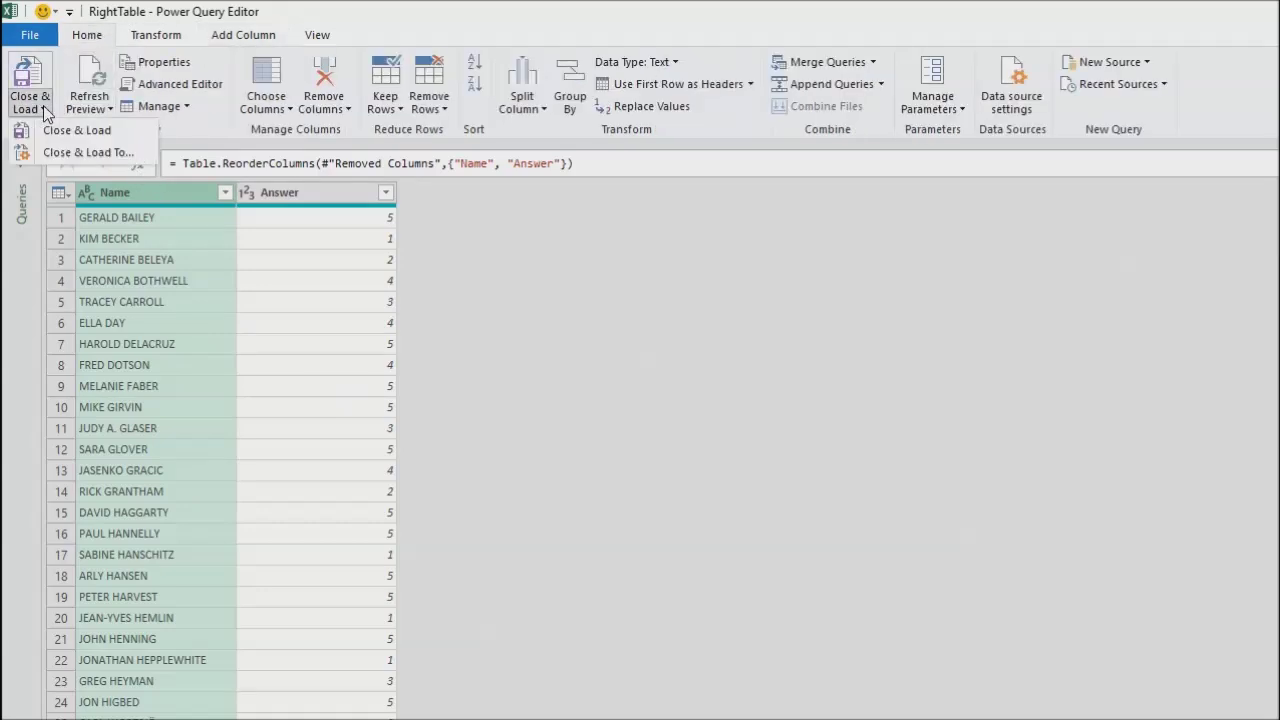
pyautogui.click(69, 152)
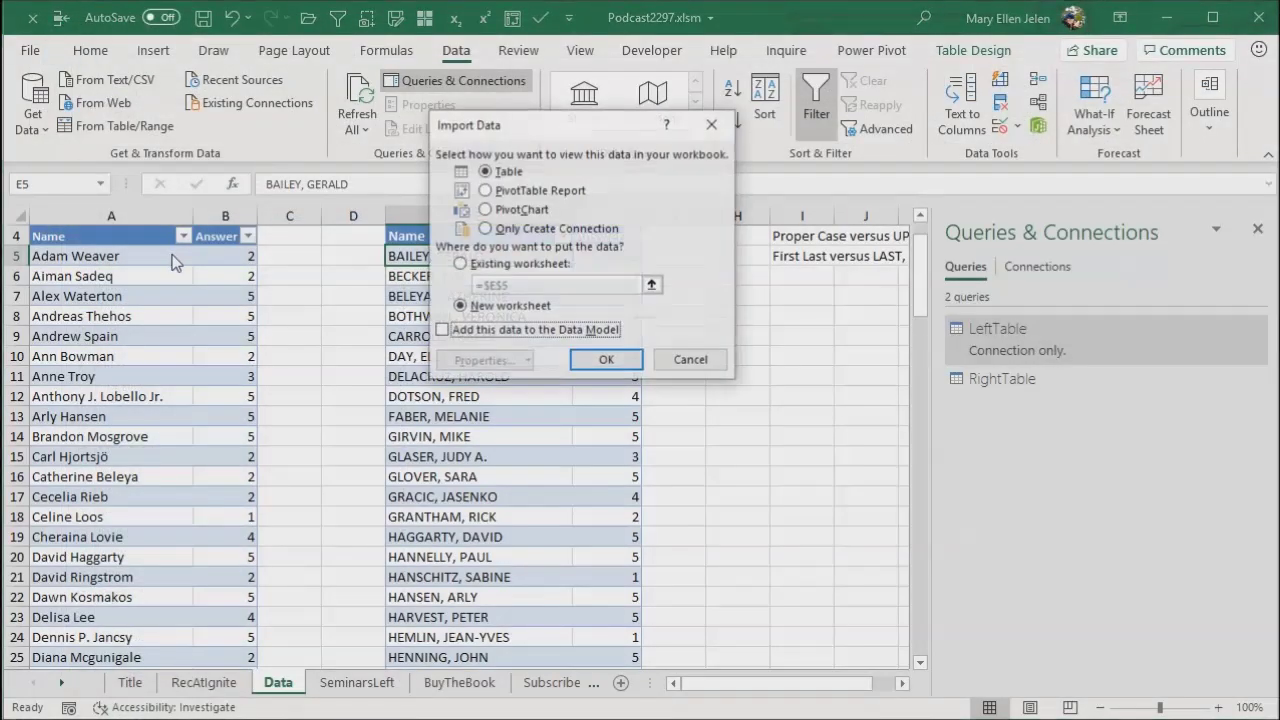
pyautogui.click(510, 229)
pyautogui.click(574, 361)
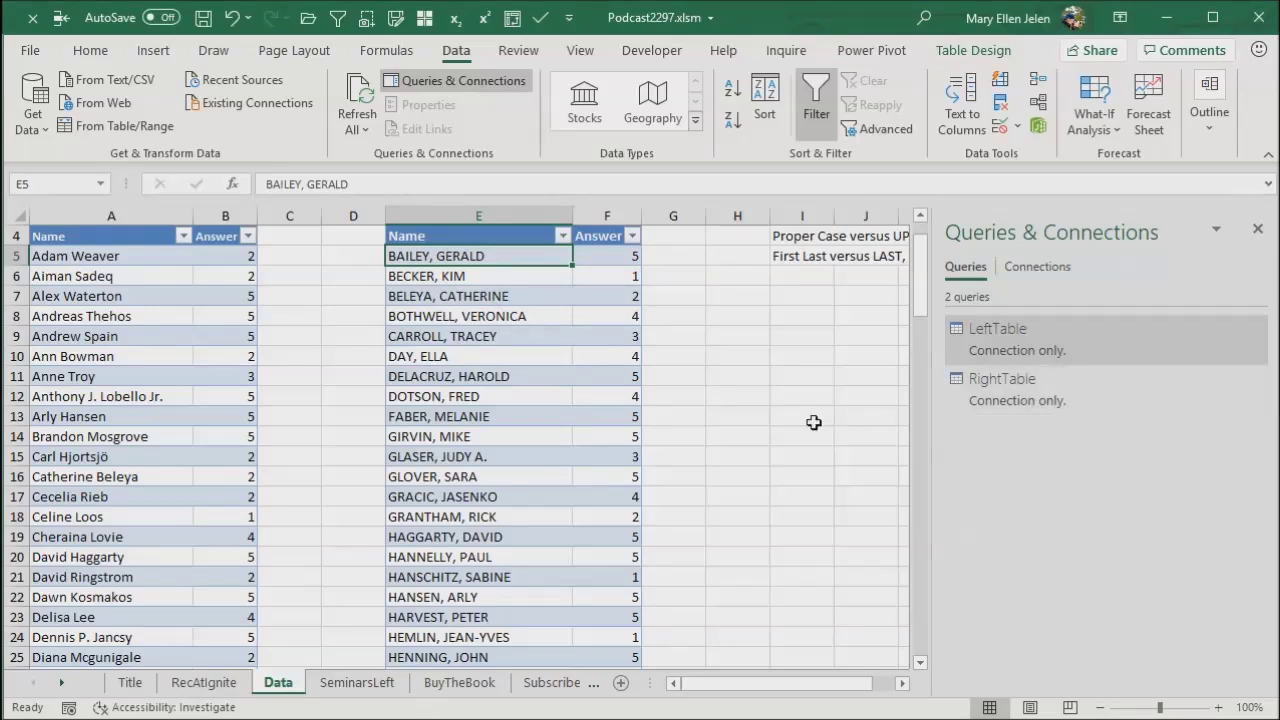
pyautogui.click(768, 314)
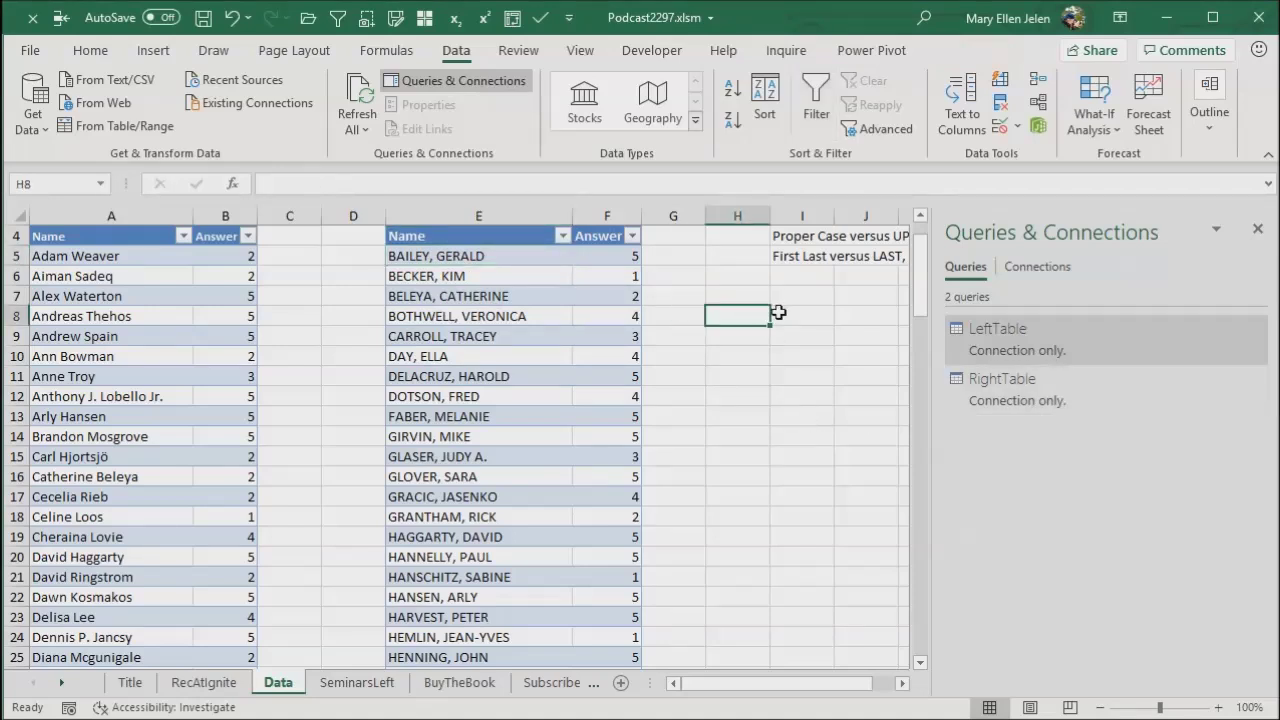
# Start a Merge of LeftTable and RightTable, matching on their Name columns.
pyautogui.click(38, 125)
pyautogui.moveTo(112, 462)
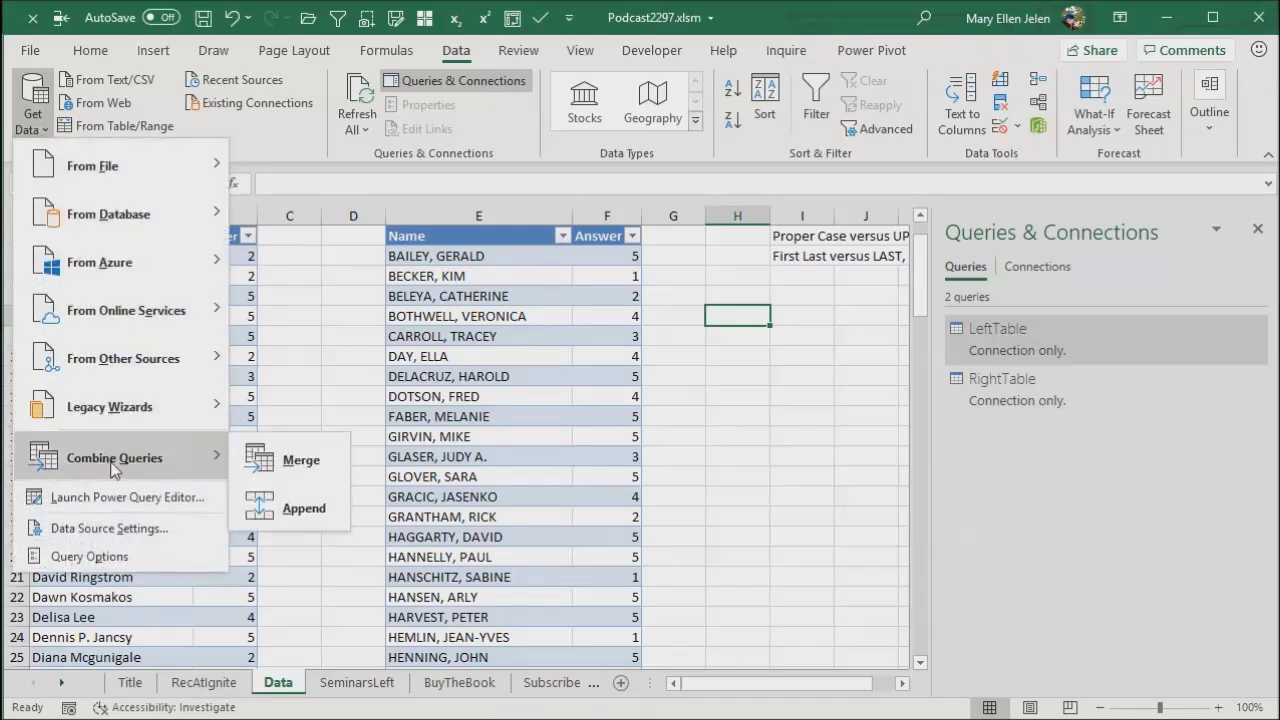
pyautogui.click(296, 461)
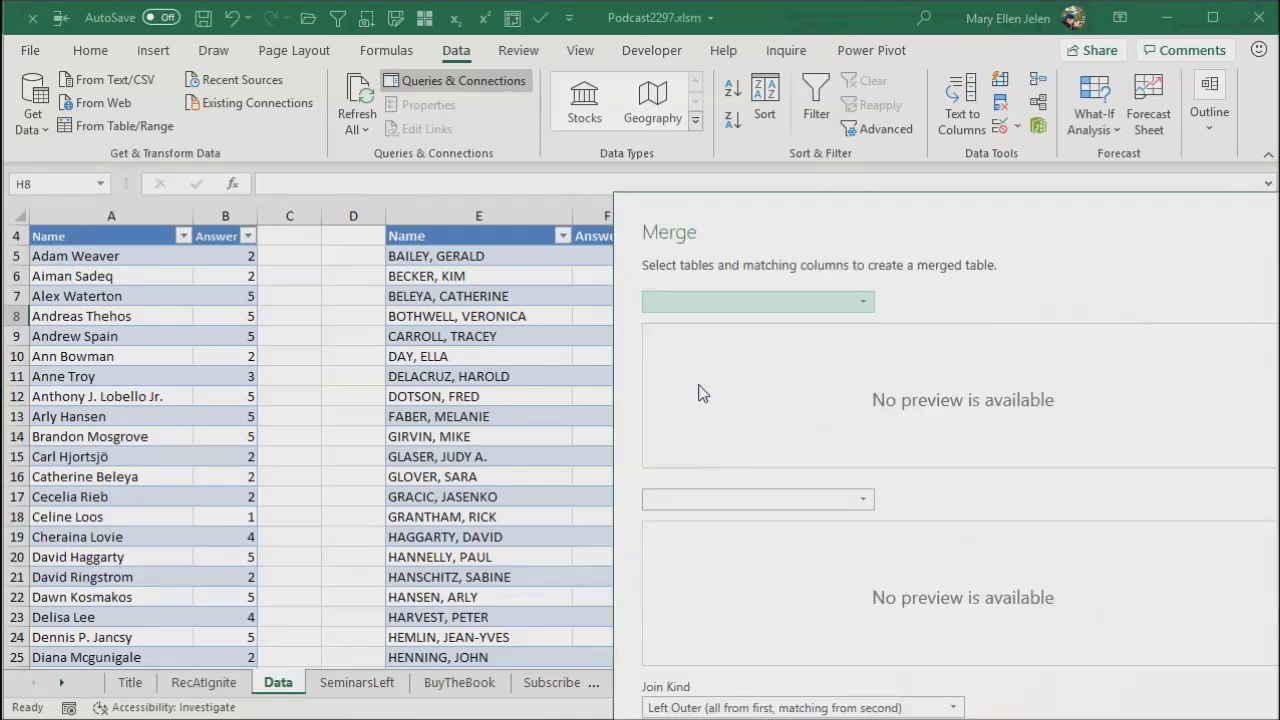
pyautogui.click(815, 309)
pyautogui.click(777, 328)
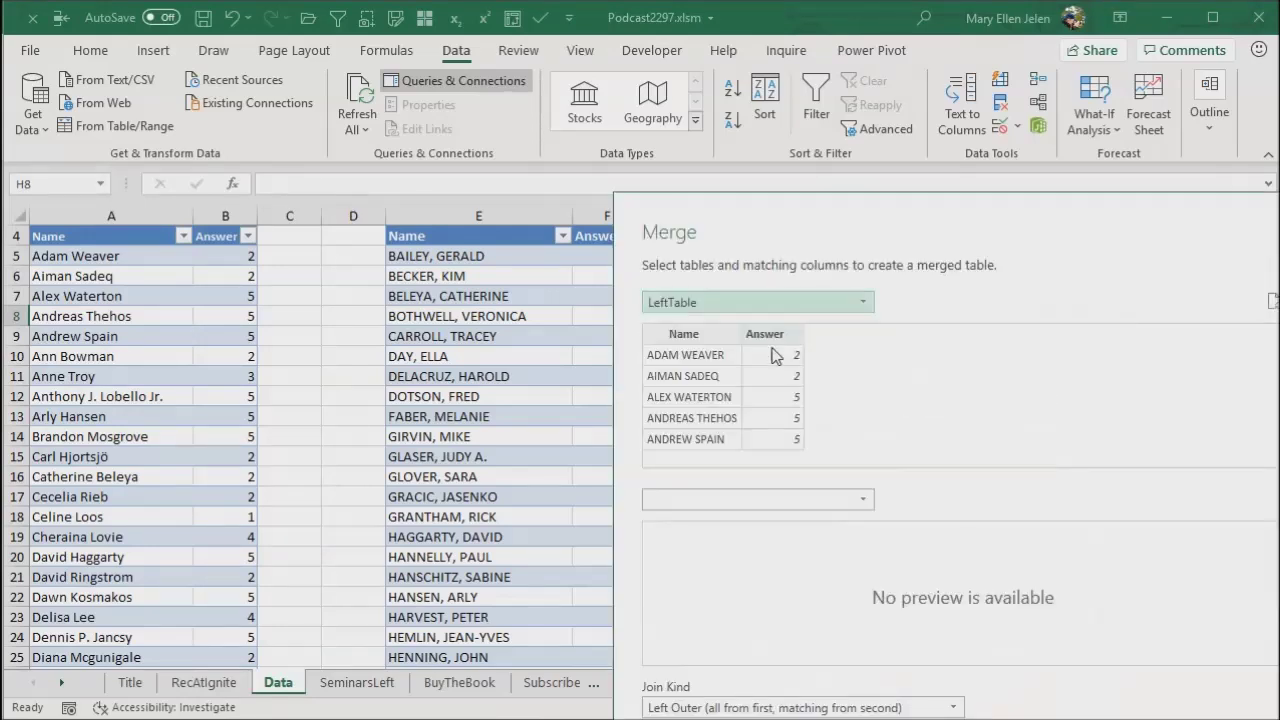
pyautogui.click(750, 512)
pyautogui.click(729, 543)
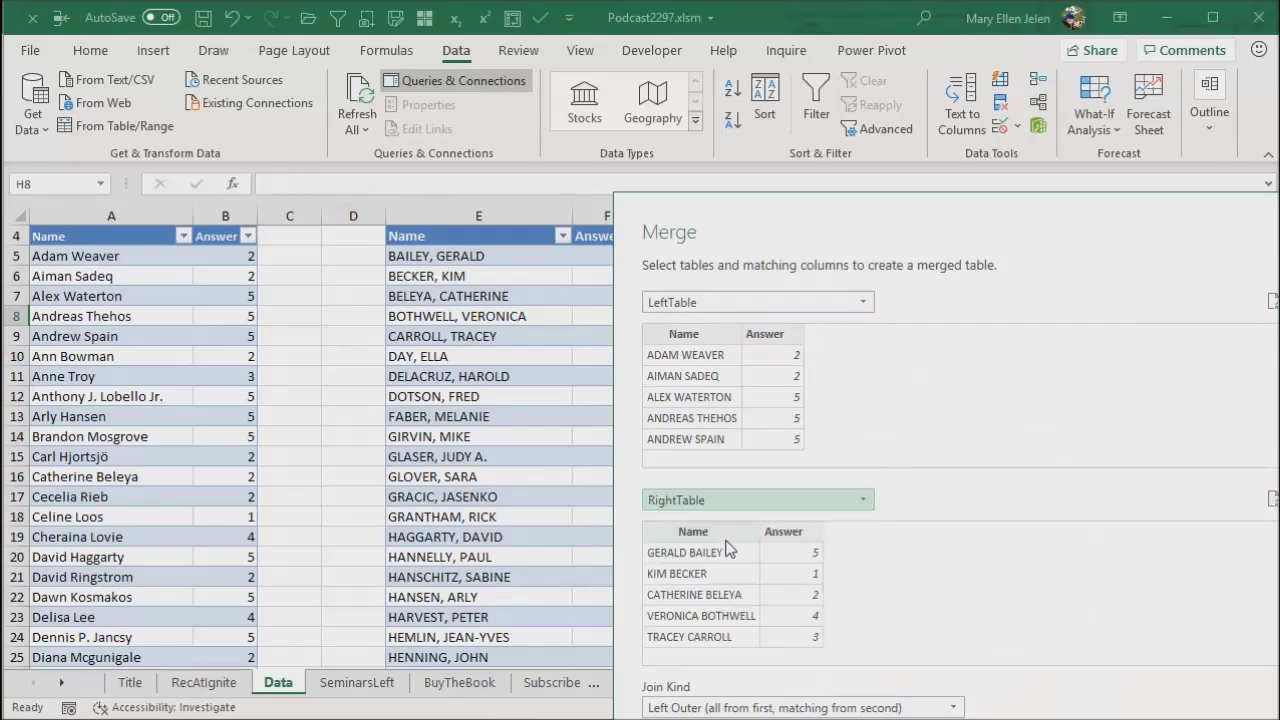
pyautogui.click(686, 338)
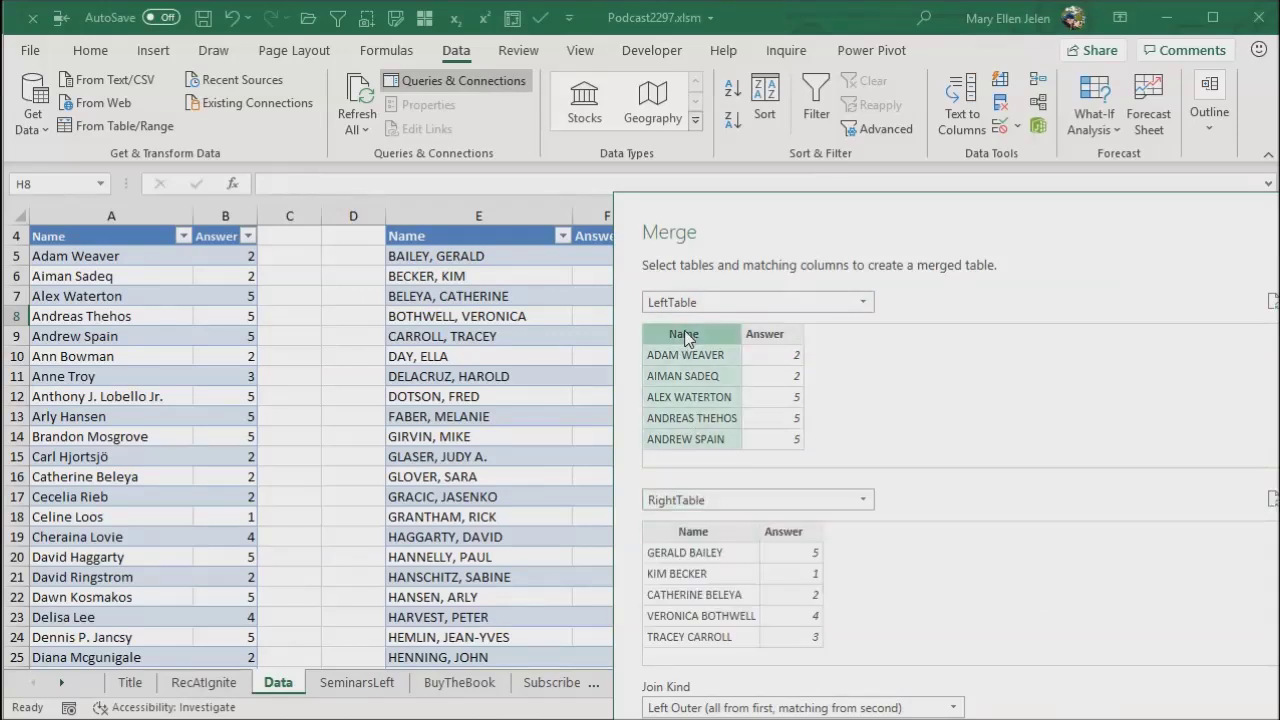
pyautogui.click(690, 533)
# Set the join kind to Full Outer and confirm the merge.
pyautogui.moveTo(790, 210); pyautogui.dragTo(522, 19)
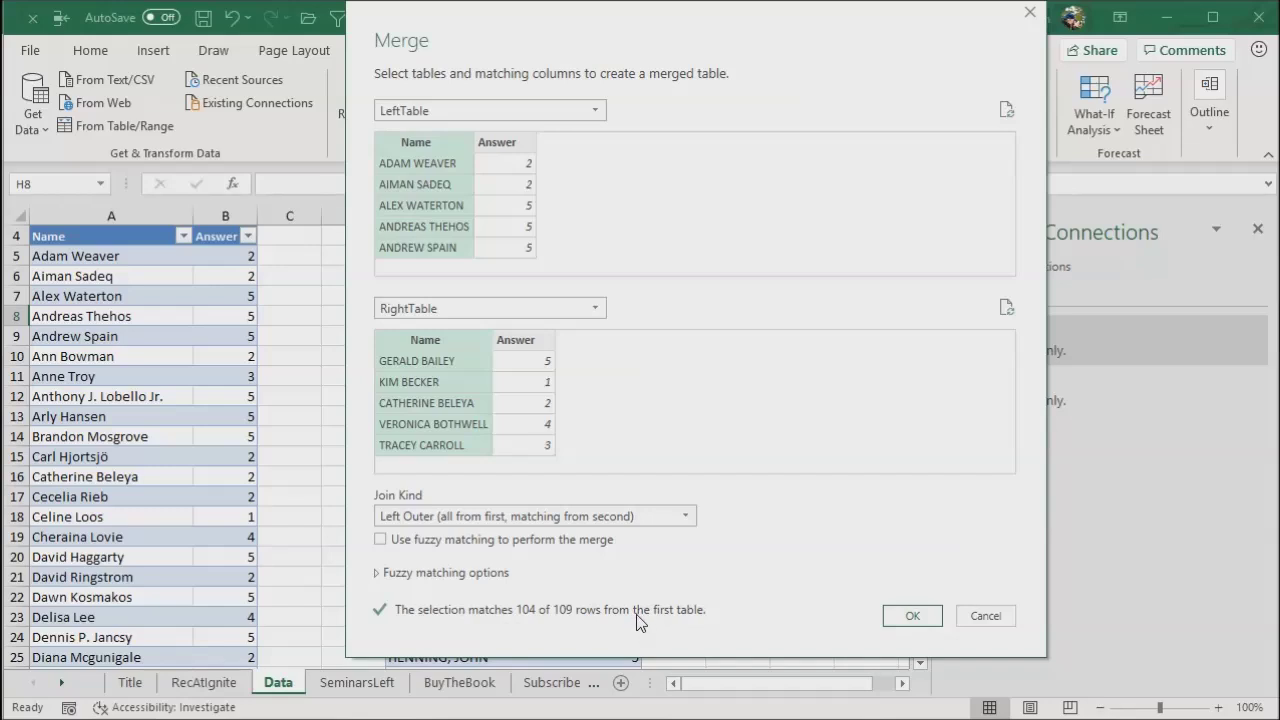
pyautogui.click(688, 516)
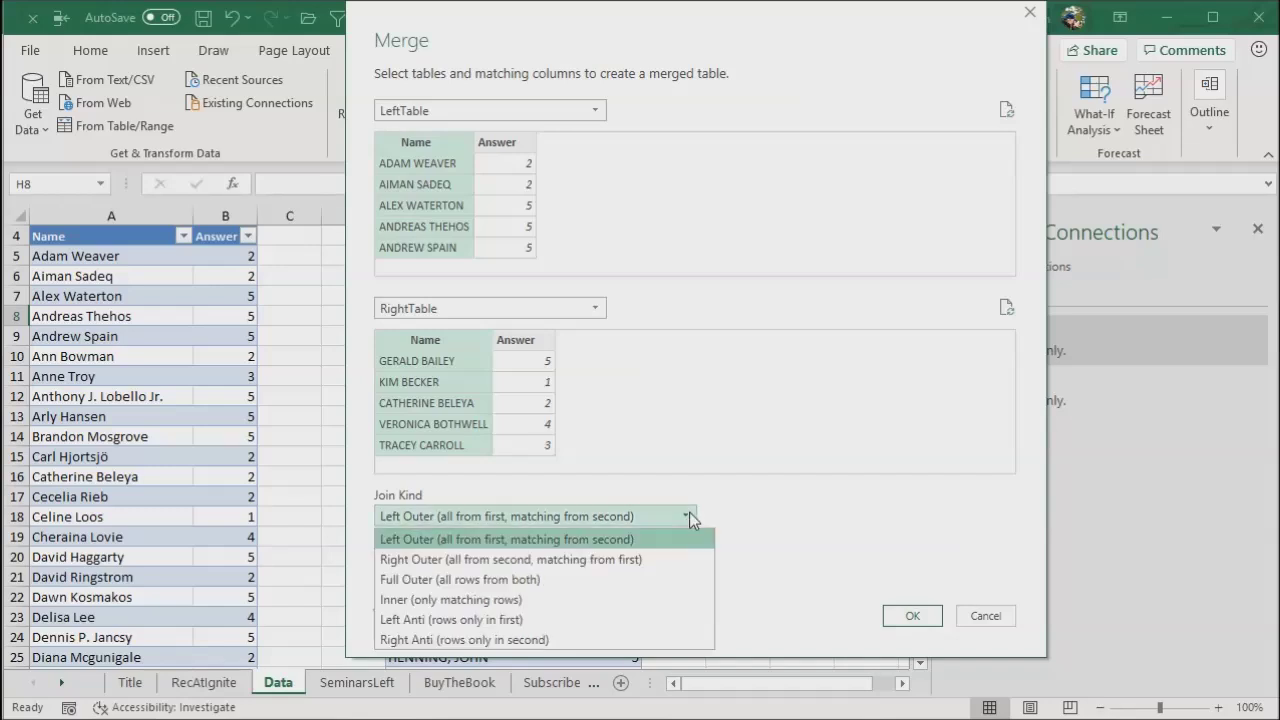
pyautogui.click(524, 580)
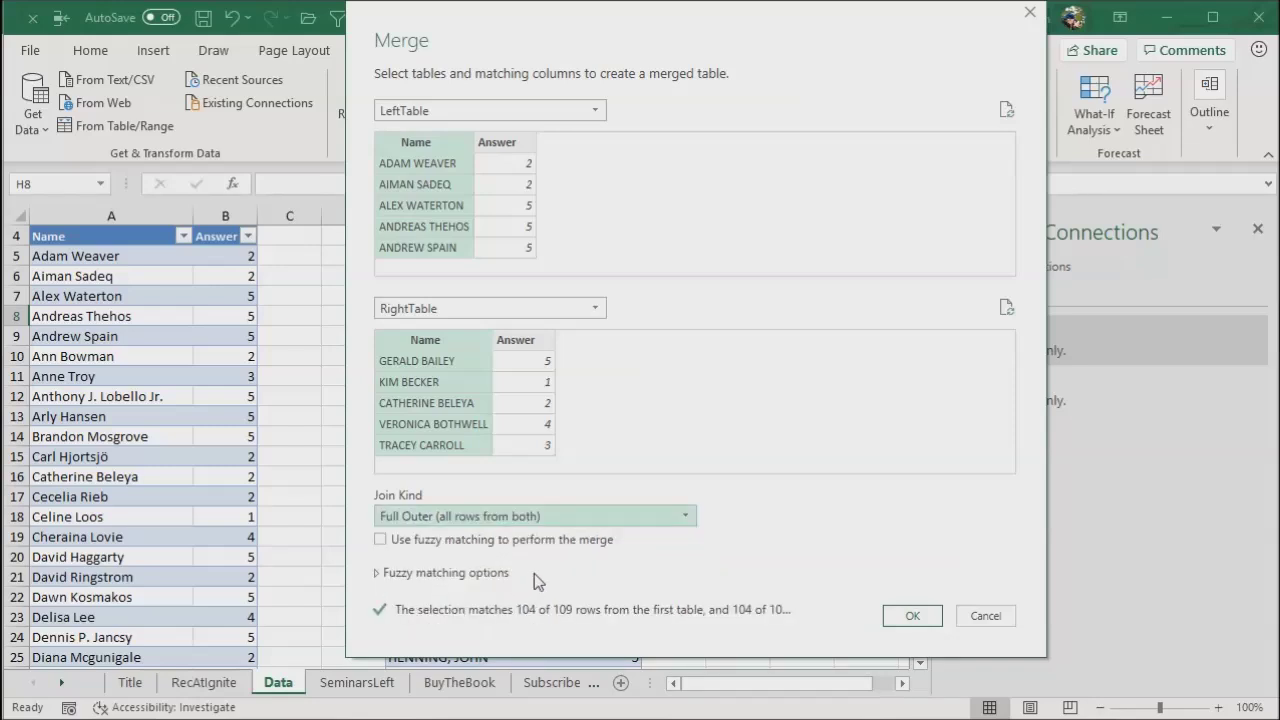
pyautogui.click(907, 617)
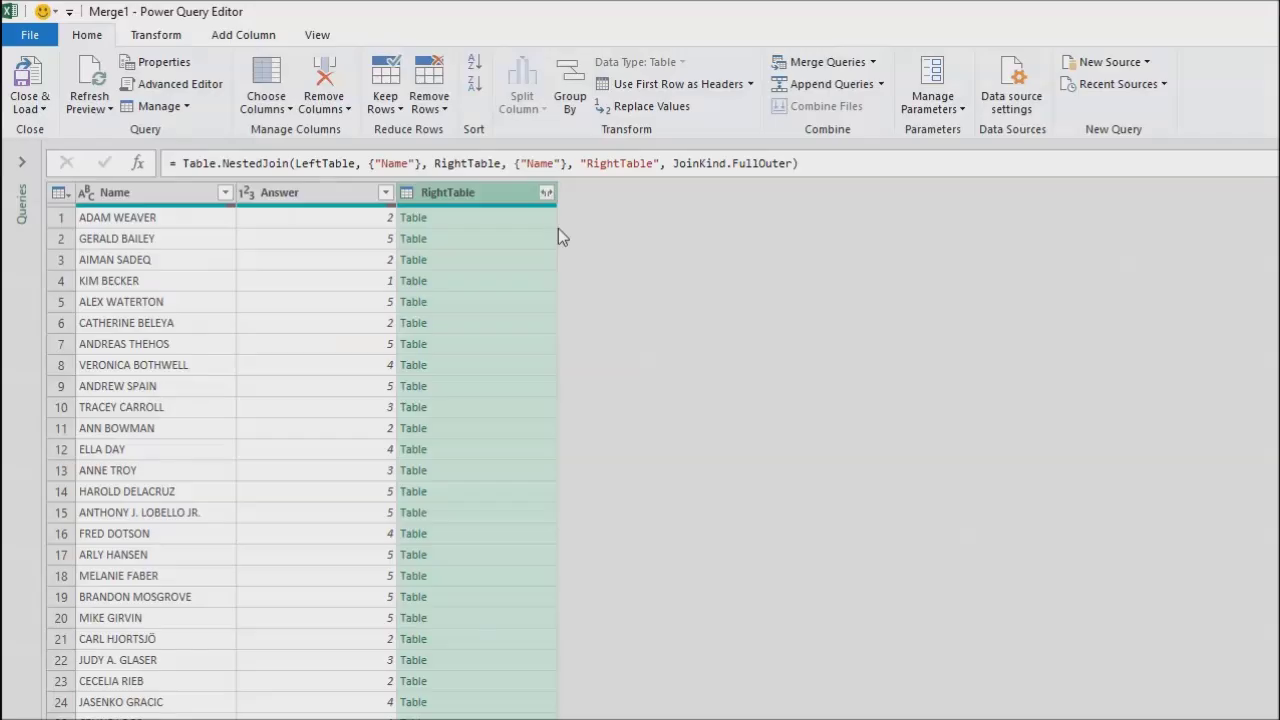
# Expand the nested RightTable column to its Name and Answer columns.
pyautogui.click(548, 194)
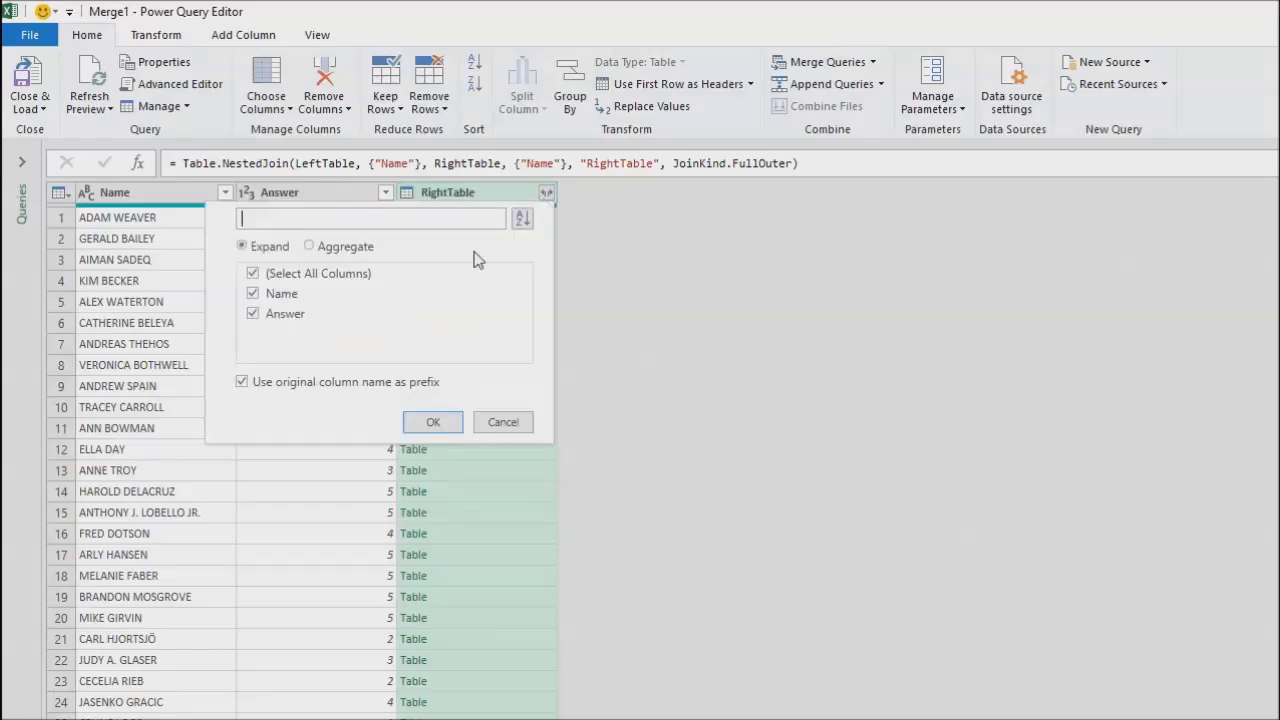
pyautogui.click(253, 274)
pyautogui.click(253, 314)
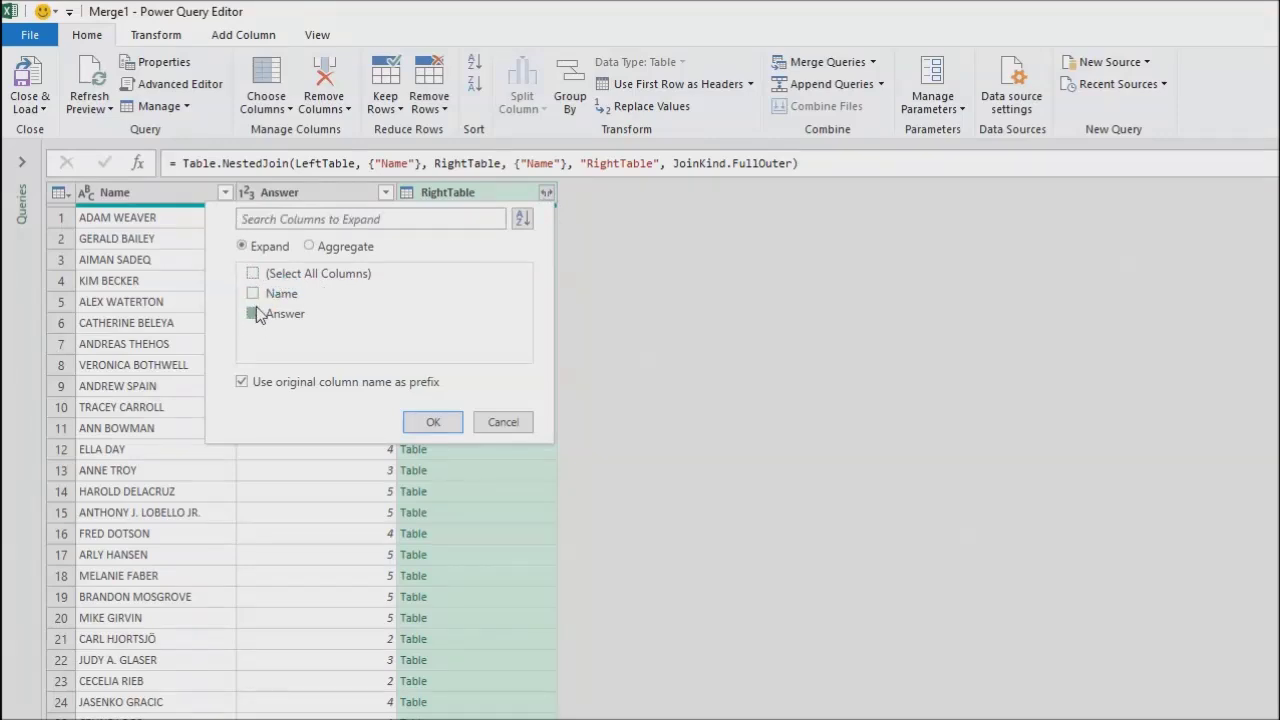
pyautogui.click(253, 293)
pyautogui.click(241, 383)
pyautogui.click(425, 422)
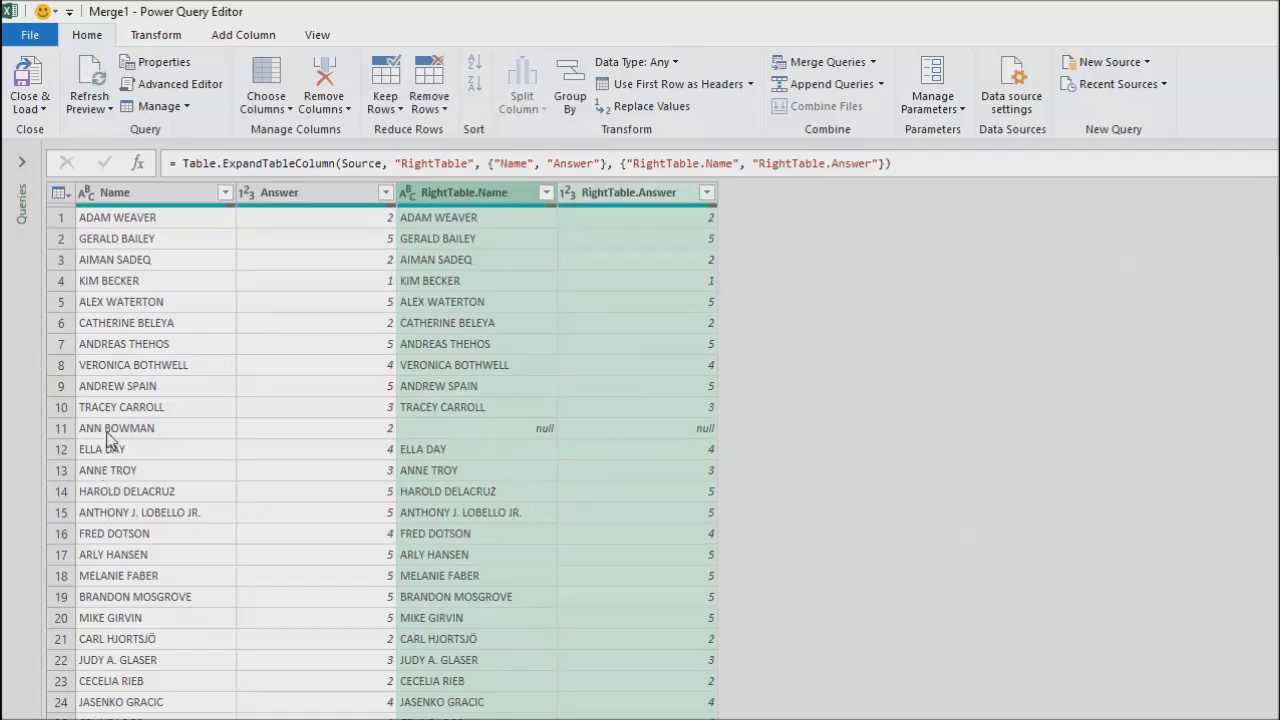
# Review the unmatched null rows and load the 111-row merged table onto a new sheet.
pyautogui.click(498, 429)
pyautogui.scroll(-14, 528, 492)
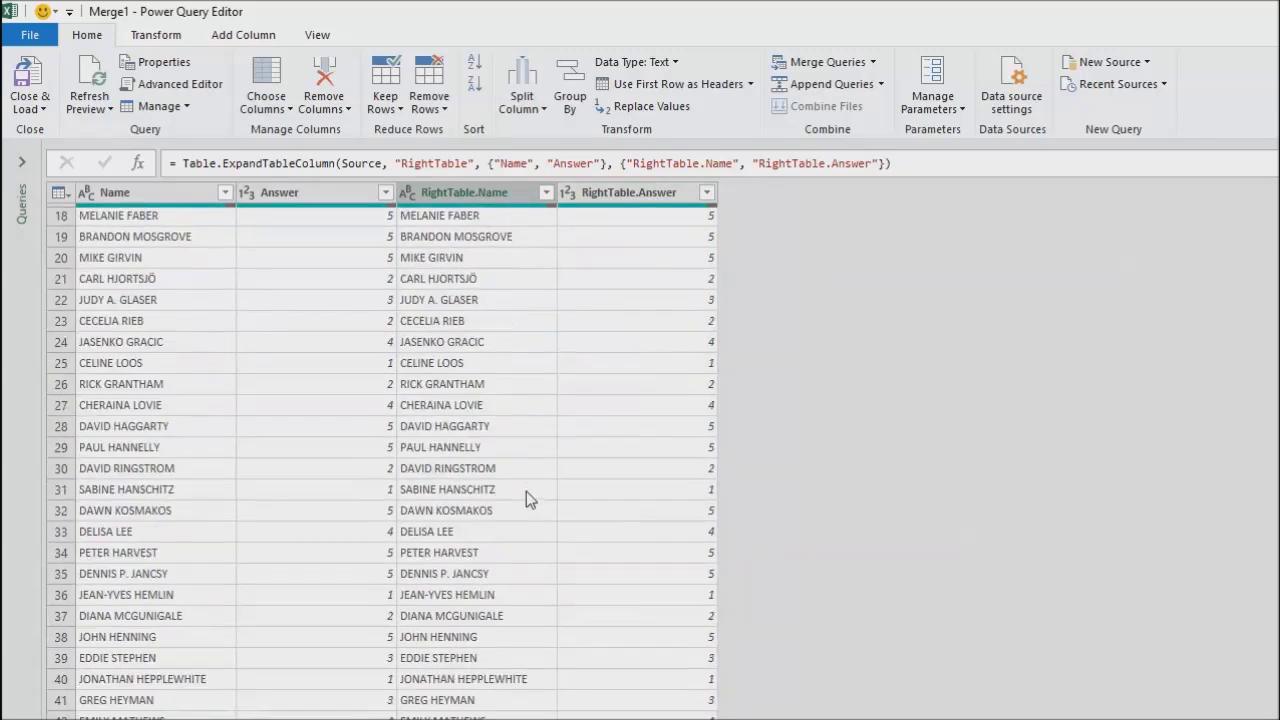
pyautogui.scroll(-12, 520, 505)
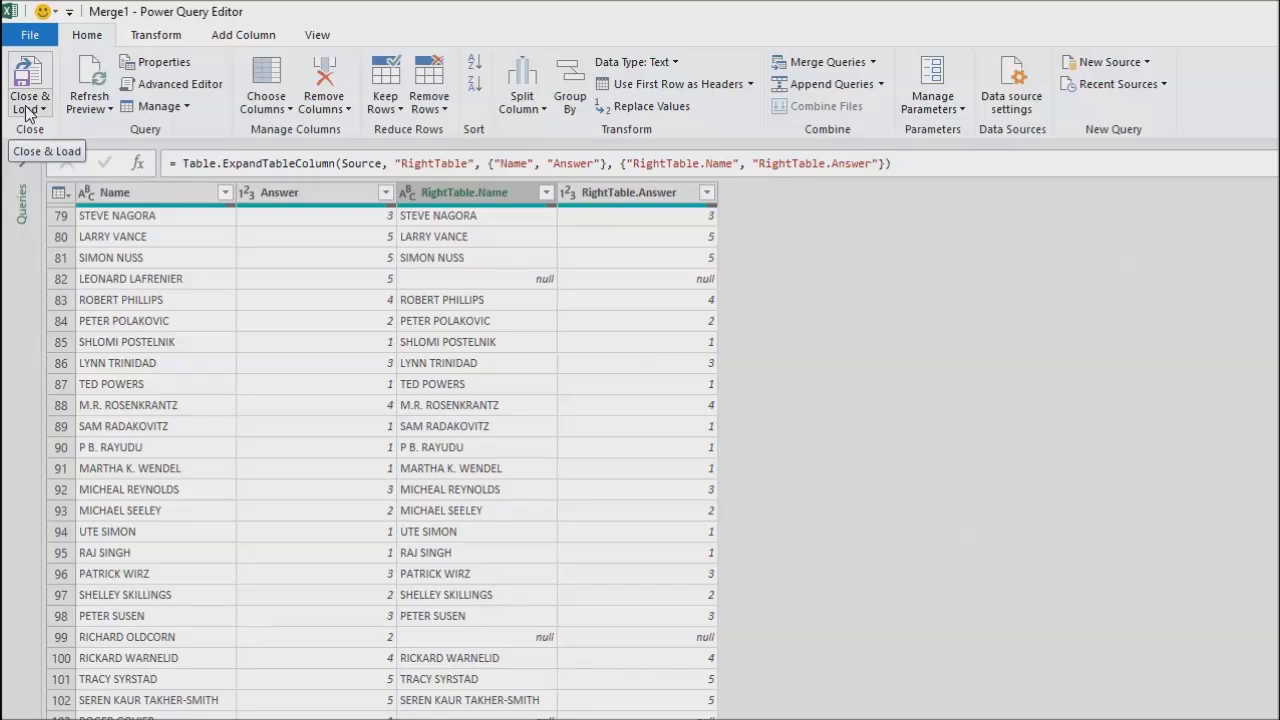
pyautogui.click(30, 80)
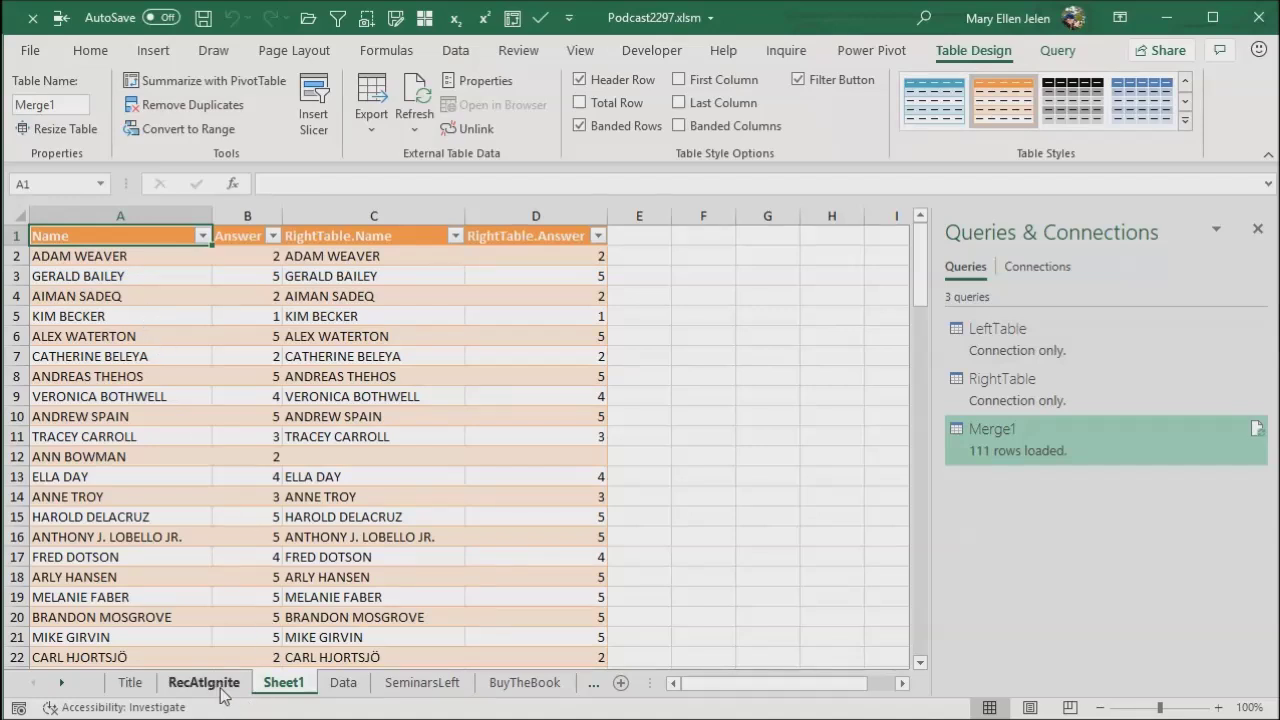
# Compare the Data sheet with Sheet1's merged table, then show BuyTheBook and close the Queries & Connections pane.
pyautogui.click(343, 683)
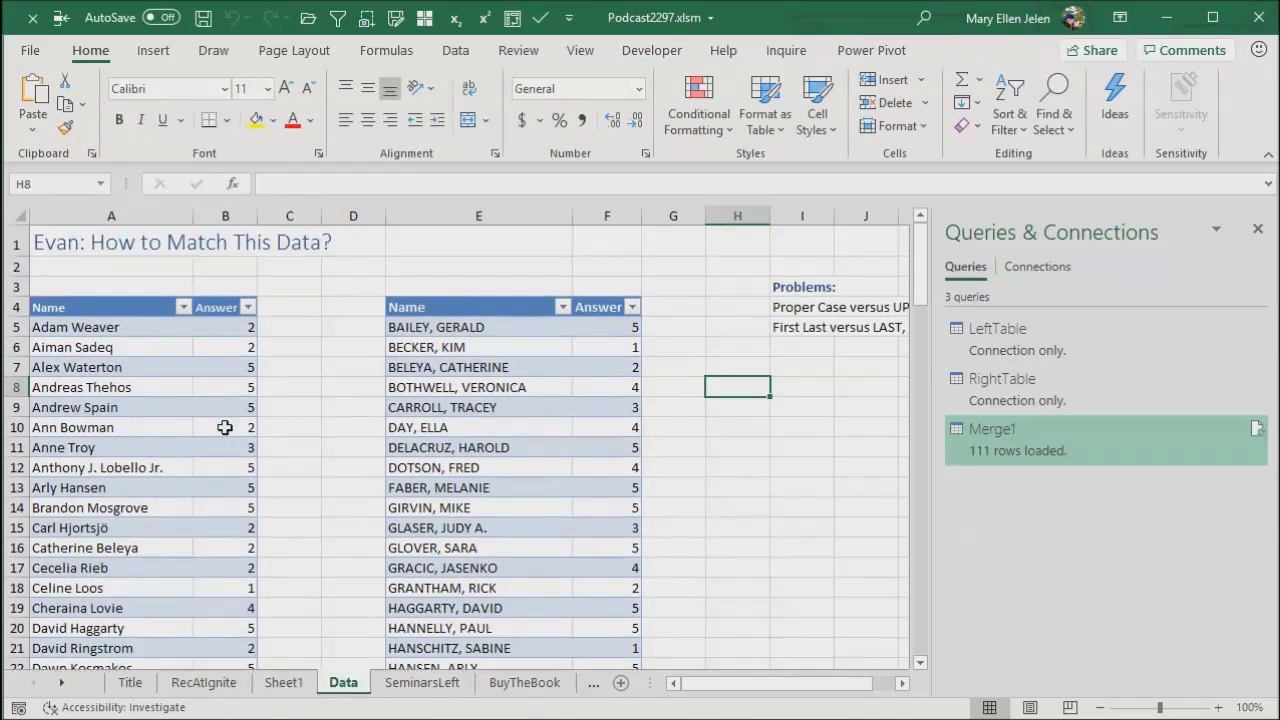
pyautogui.scroll(1, 223, 426)
pyautogui.click(283, 683)
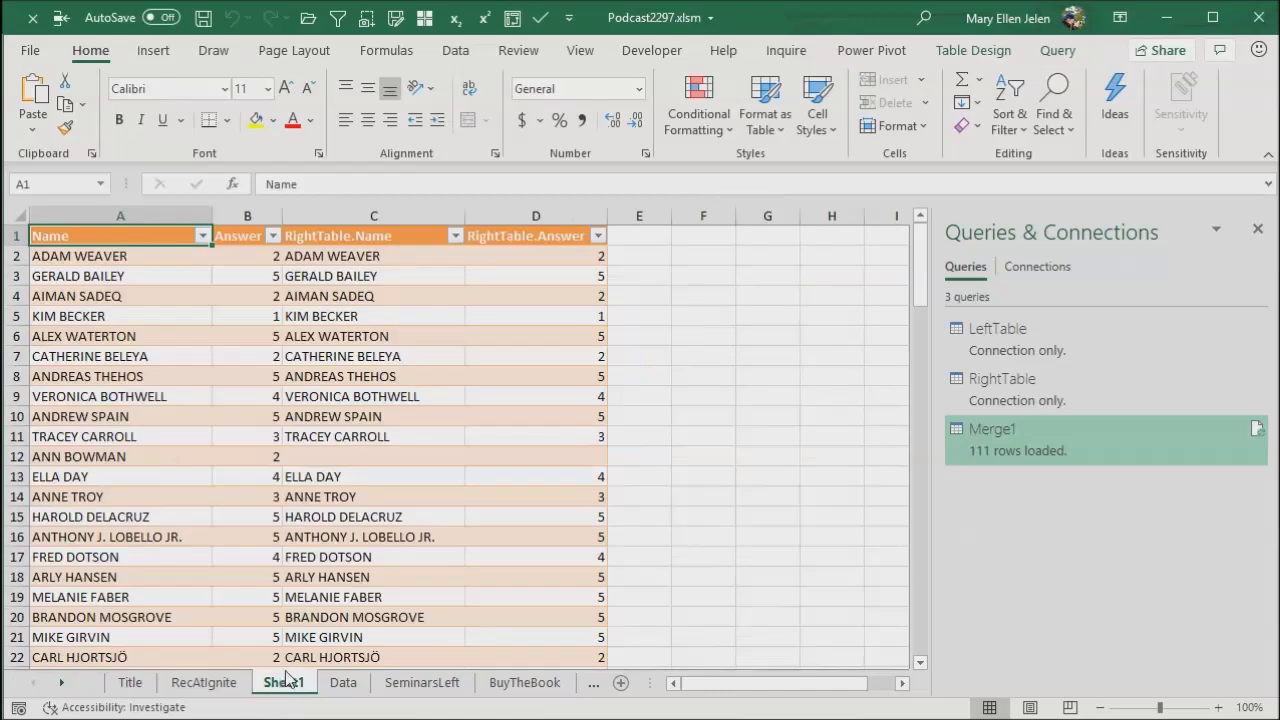
pyautogui.click(524, 683)
pyautogui.click(1257, 228)
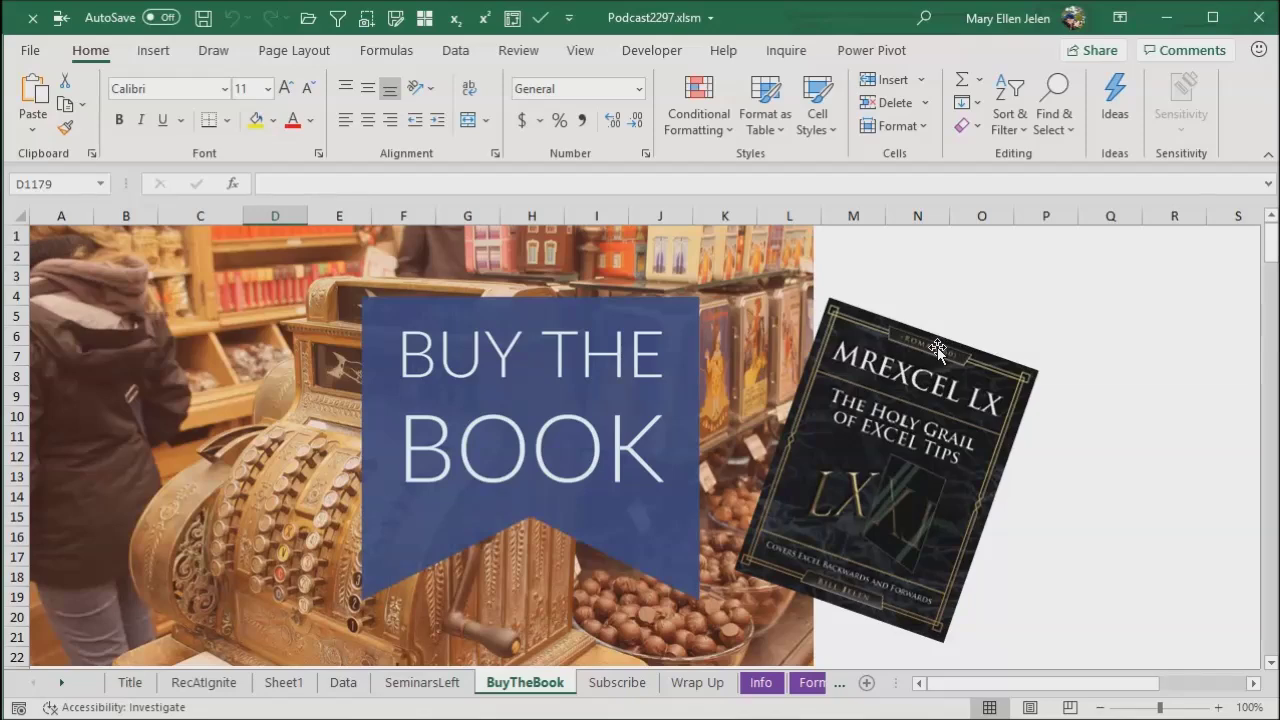
# Show the Subscribe sheet with its Subscribe and Ring the Bell graphics.
pyautogui.click(640, 684)
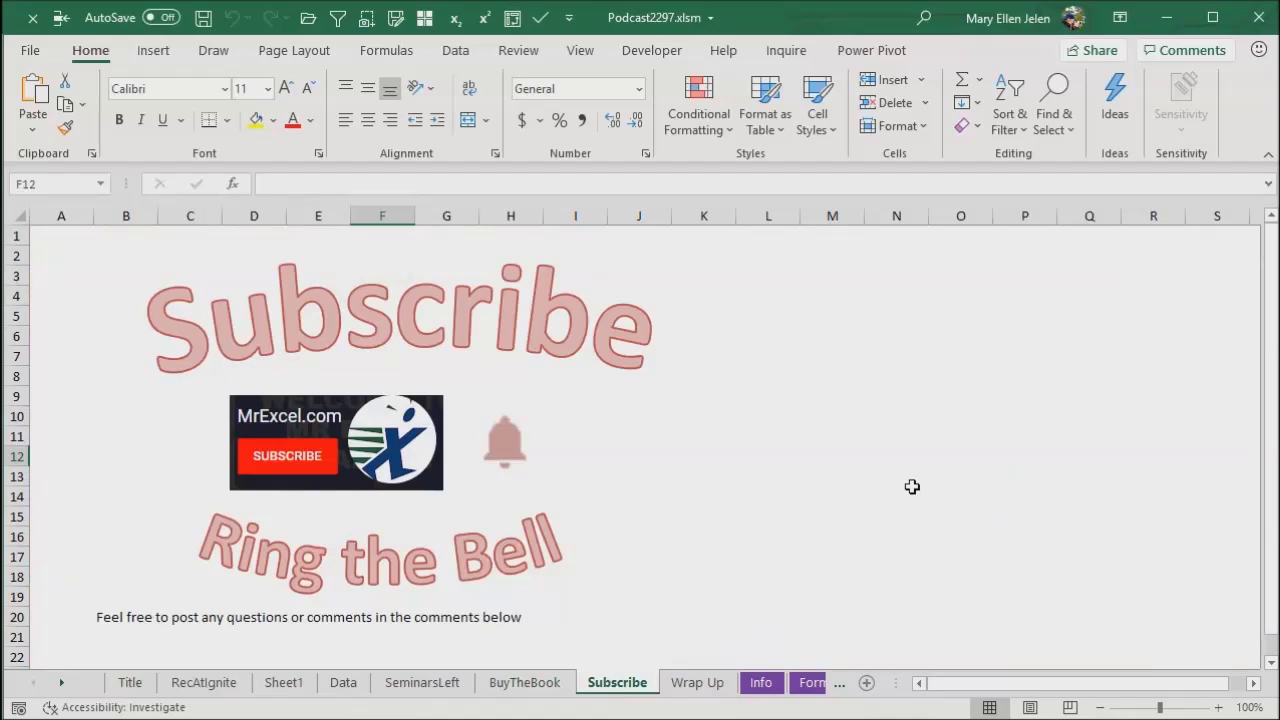